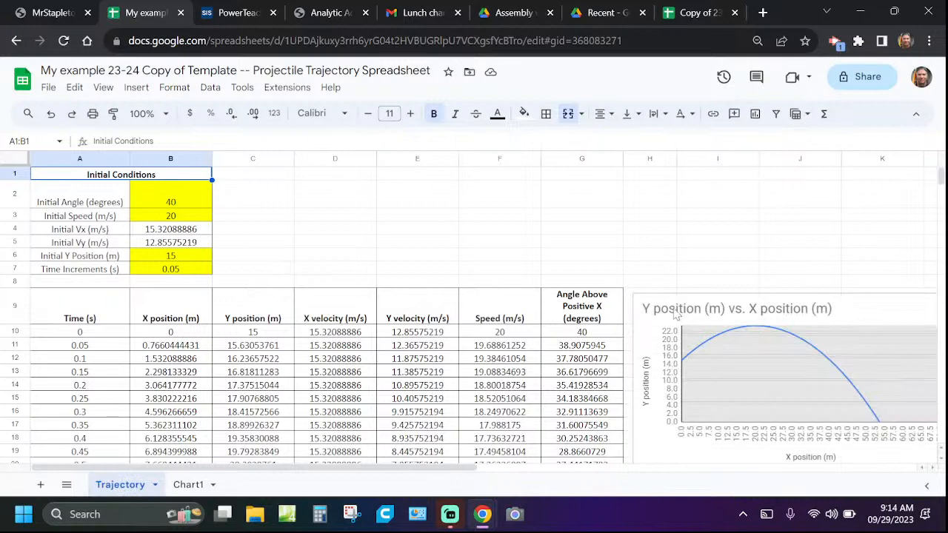
# - Move the Y position vs. X position chart up above the data table and shrink it to fit beside the initial conditions
pyautogui.moveTo(675, 314); pyautogui.dragTo(421, 190)
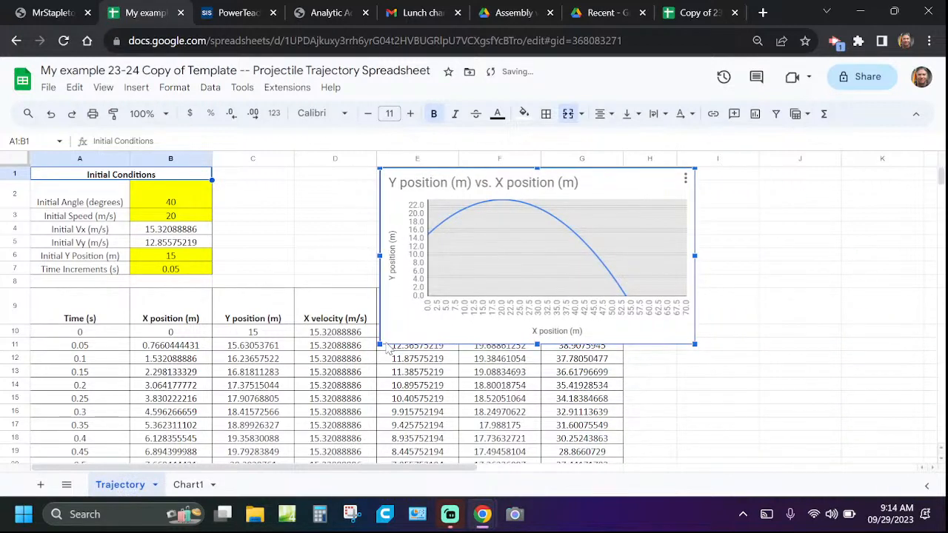
pyautogui.moveTo(379, 342); pyautogui.dragTo(453, 302)
pyautogui.moveTo(450, 235); pyautogui.dragTo(459, 236)
# - Set the initial angle to 20 degrees and view the trajectory on the Chart1 sheet
pyautogui.click(196, 205)
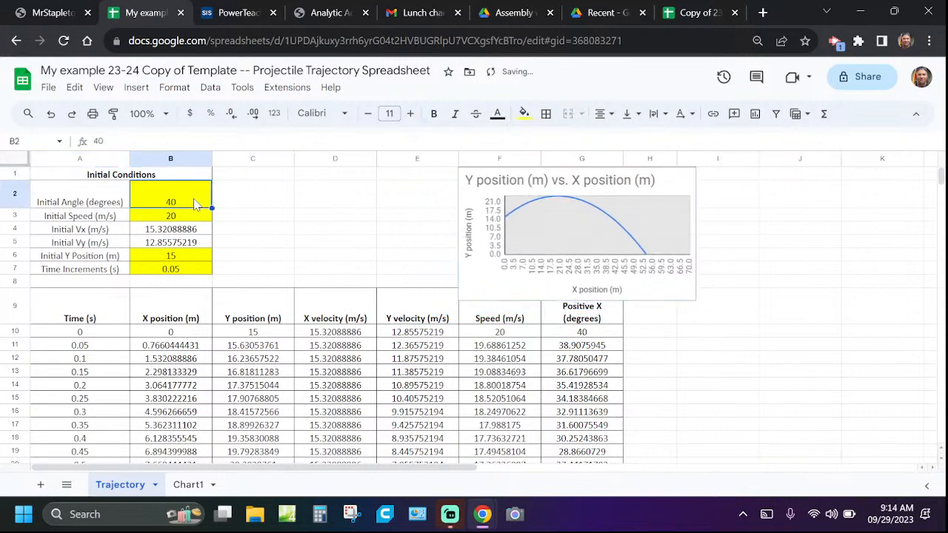
pyautogui.write('20')
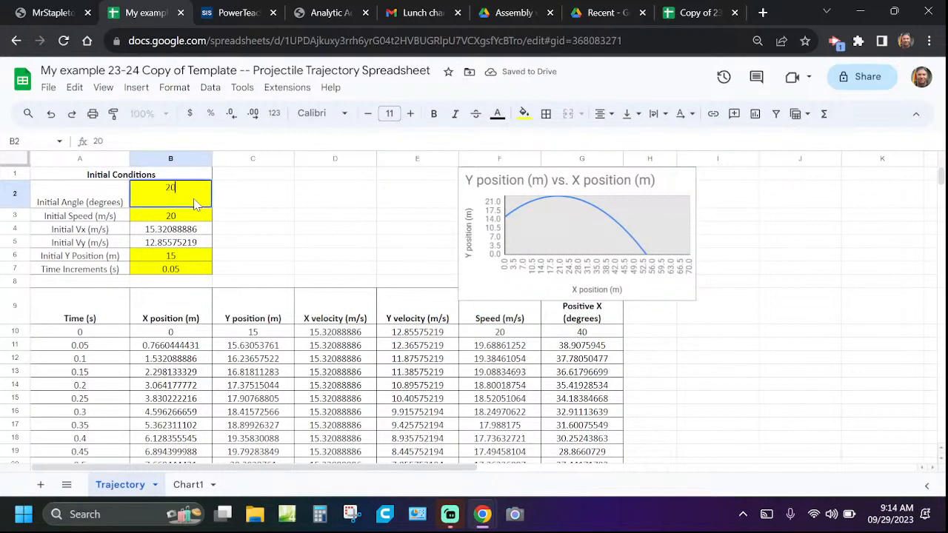
pyautogui.press('Return')
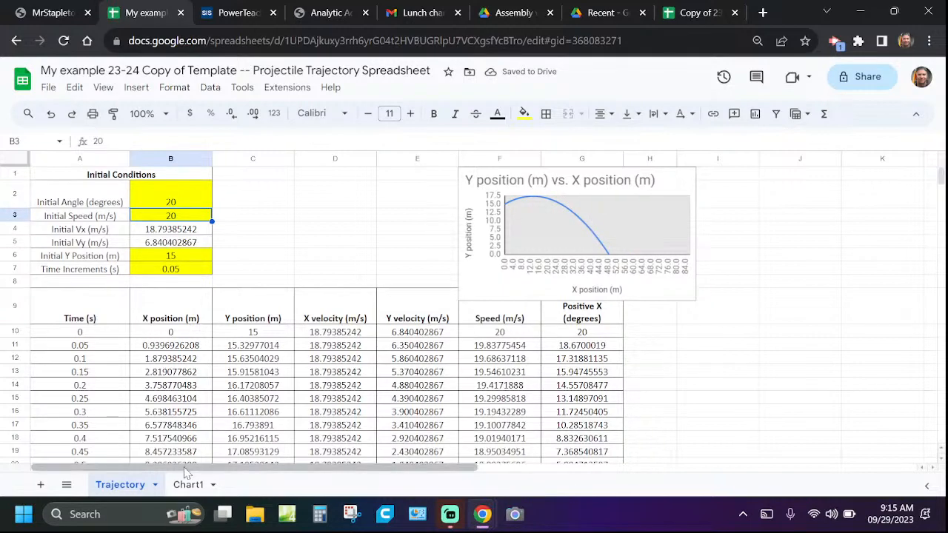
pyautogui.click(188, 485)
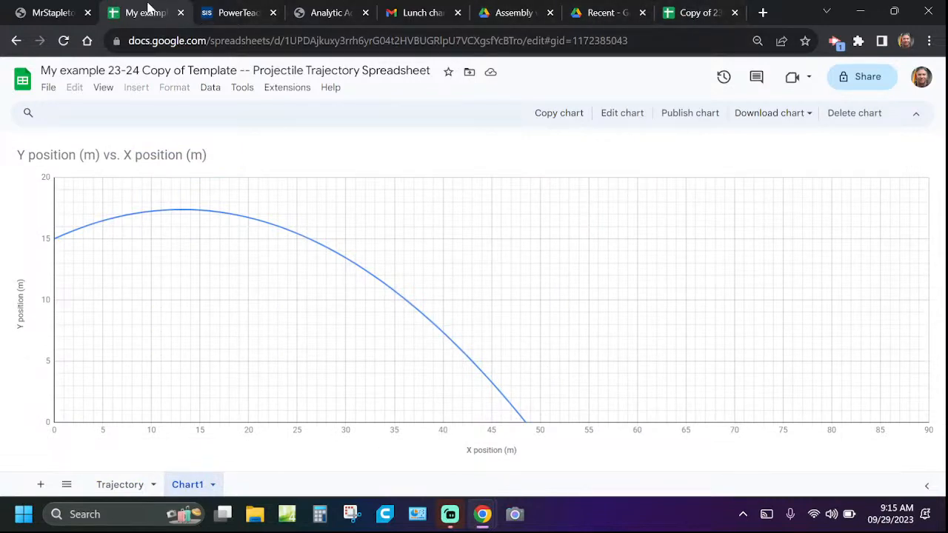
# - Switch to the copy of the student template spreadsheet and select the X position and Y position columns, B9:C154
pyautogui.click(679, 13)
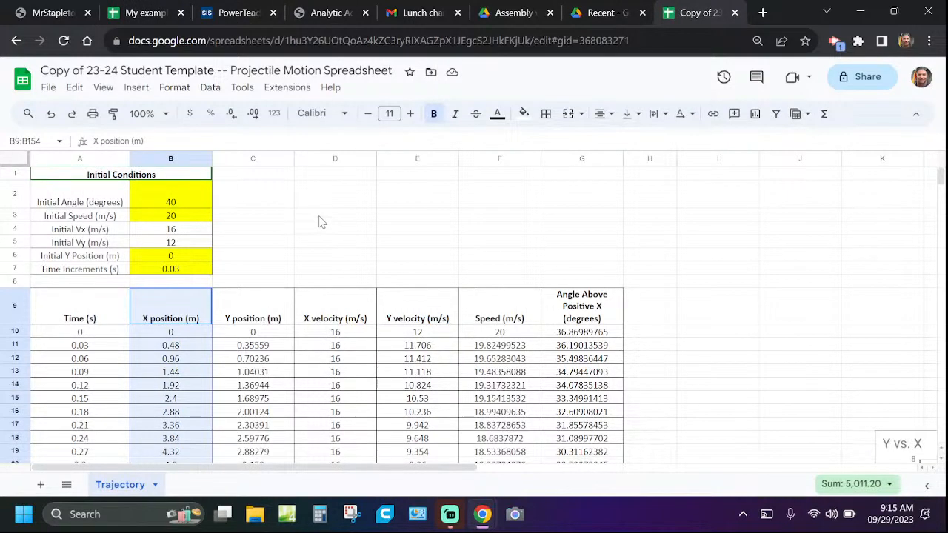
pyautogui.click(481, 241)
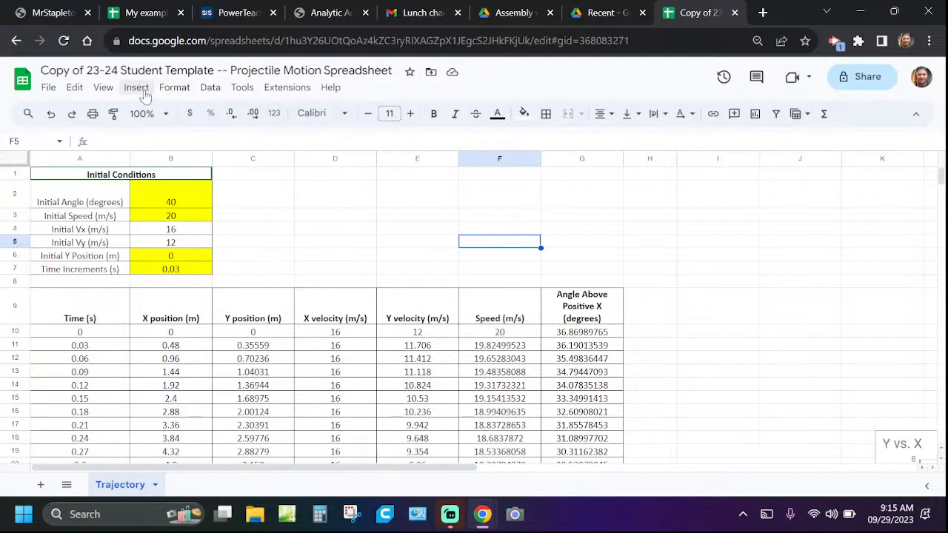
pyautogui.moveTo(178, 308); pyautogui.dragTo(294, 316)
pyautogui.scroll(8, 732, 332)
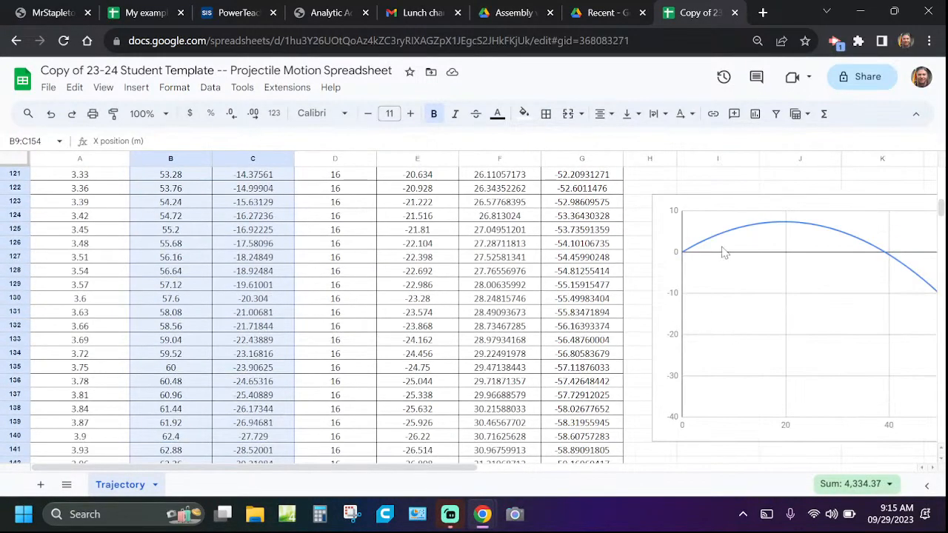
# - Delete the existing trajectory chart beside rows 122 to 140 and return to the top of the sheet
pyautogui.click(745, 215)
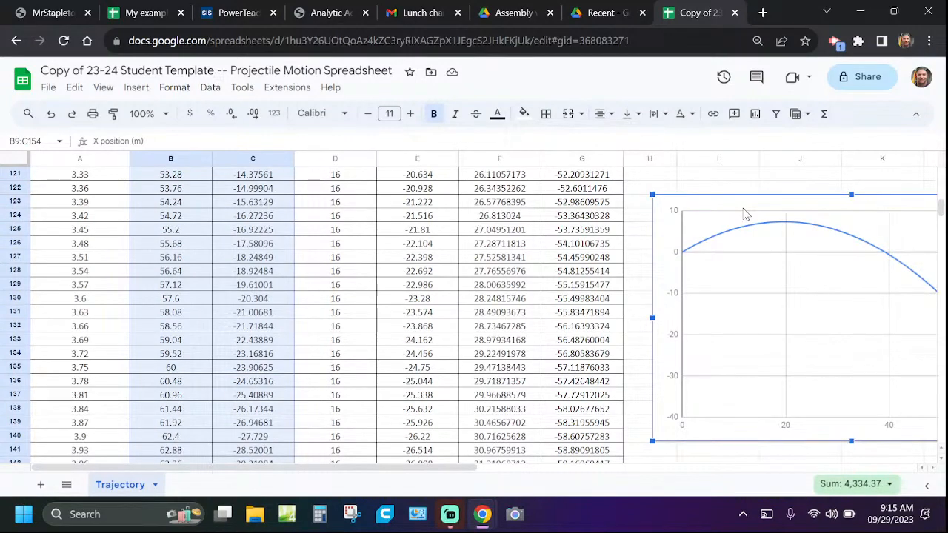
pyautogui.press('Delete')
pyautogui.scroll(20, 740, 252)
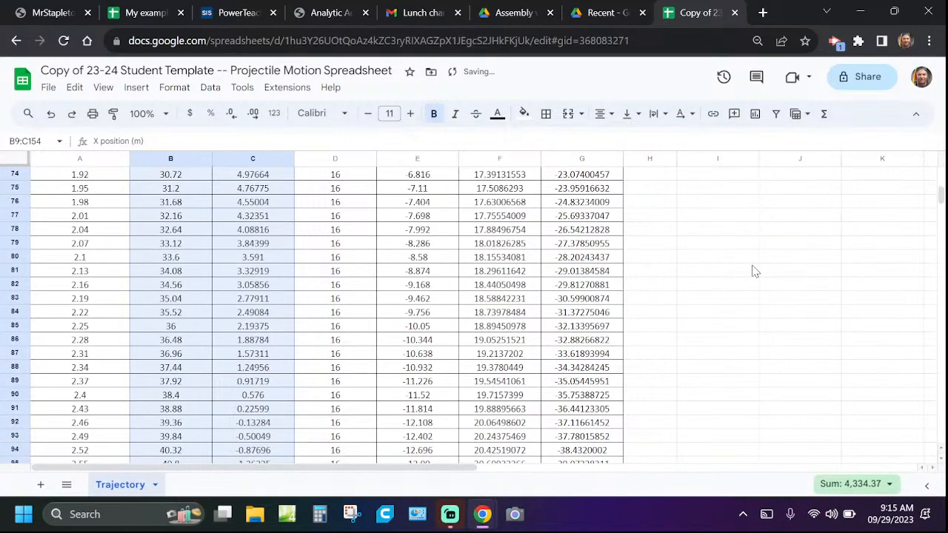
pyautogui.scroll(7, 754, 271)
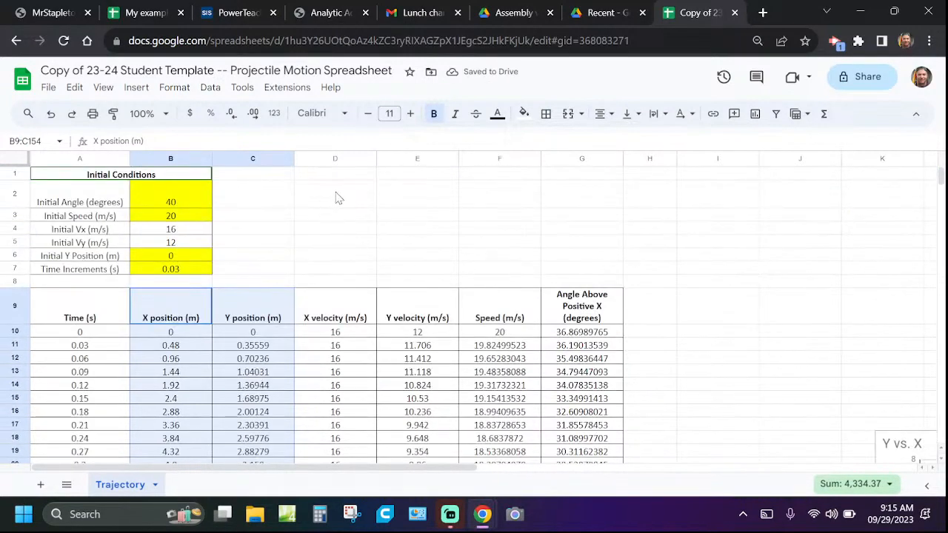
# - Insert a chart of the selected position data and place it beside the initial conditions, starting at column D
pyautogui.click(137, 88)
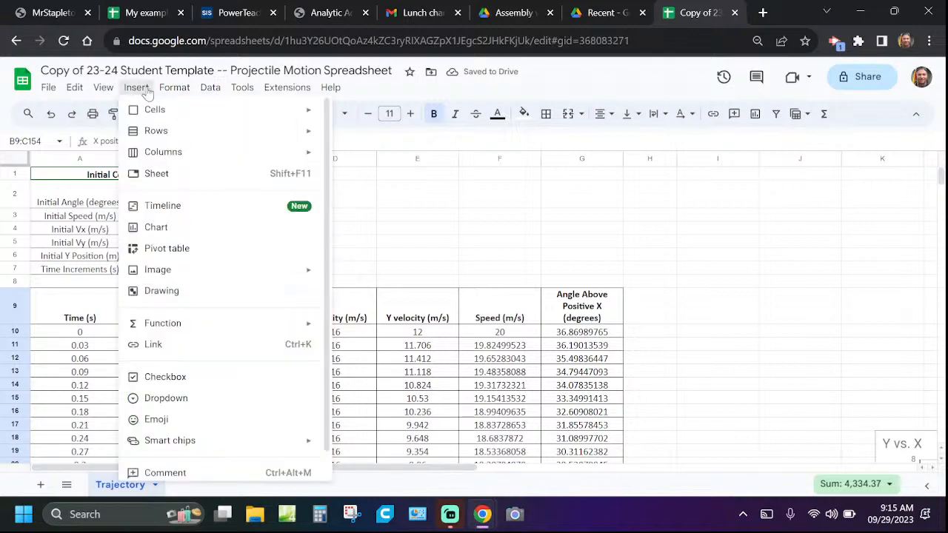
pyautogui.click(158, 227)
pyautogui.moveTo(436, 202); pyautogui.dragTo(526, 212)
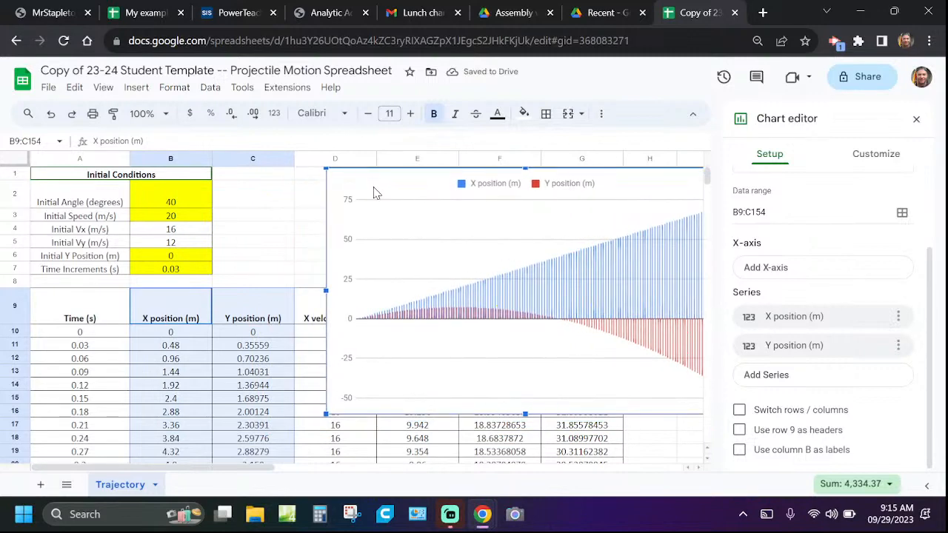
pyautogui.moveTo(375, 192); pyautogui.dragTo(351, 187)
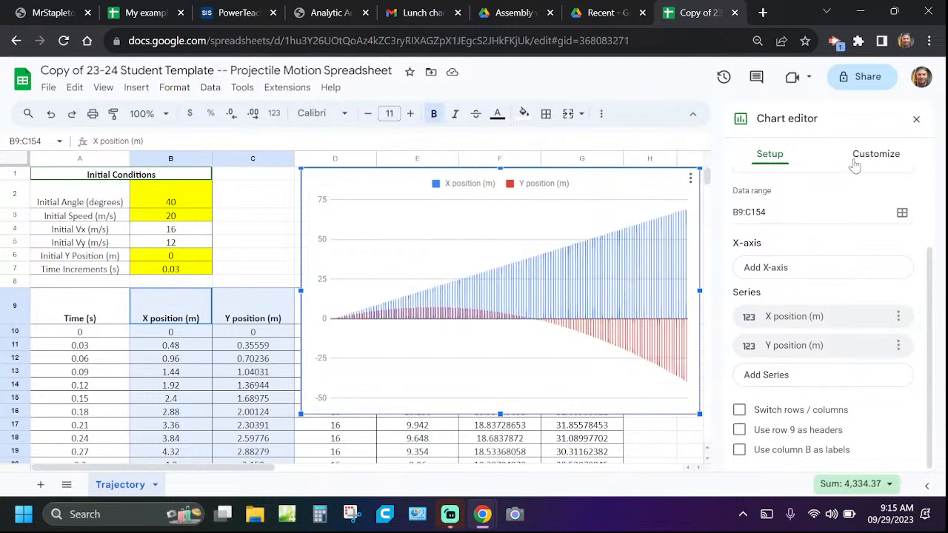
# - Change the new chart's type to a line chart
pyautogui.scroll(3, 931, 270)
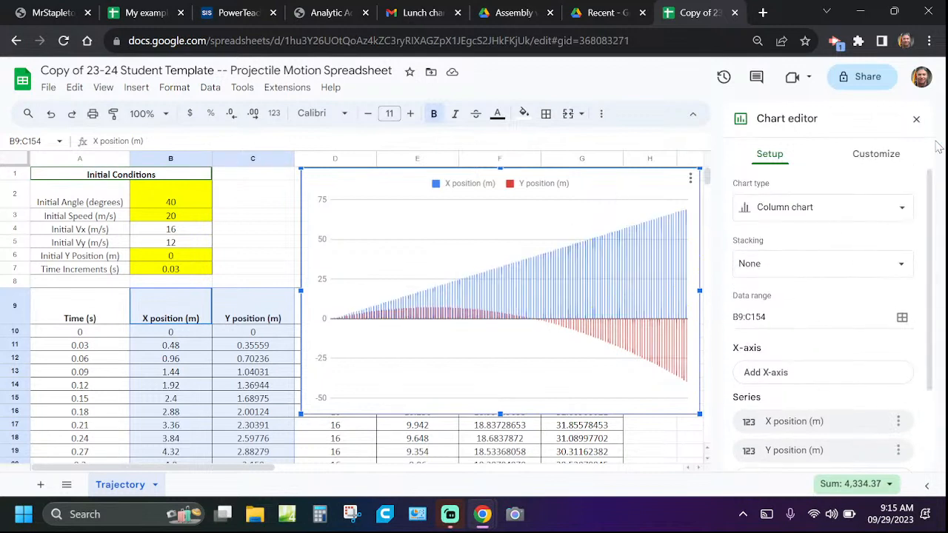
pyautogui.click(812, 213)
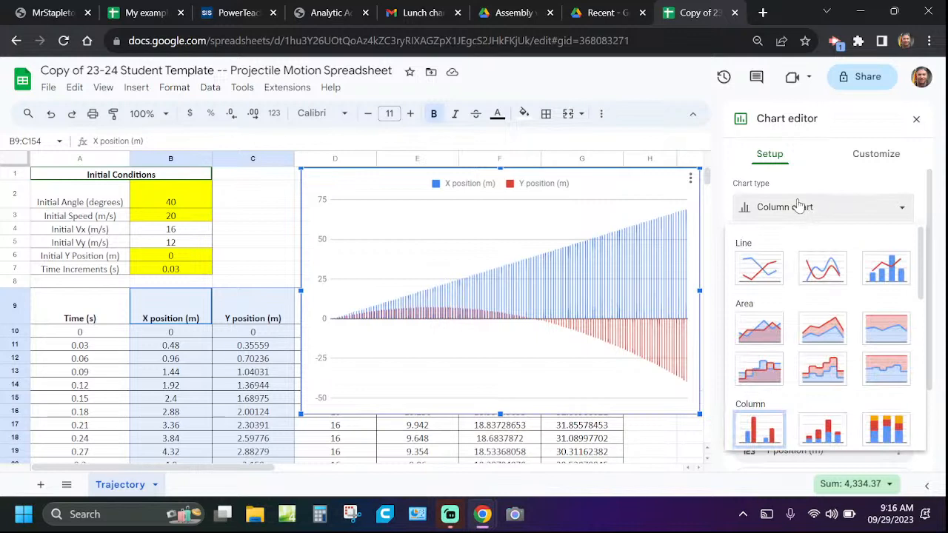
pyautogui.click(759, 270)
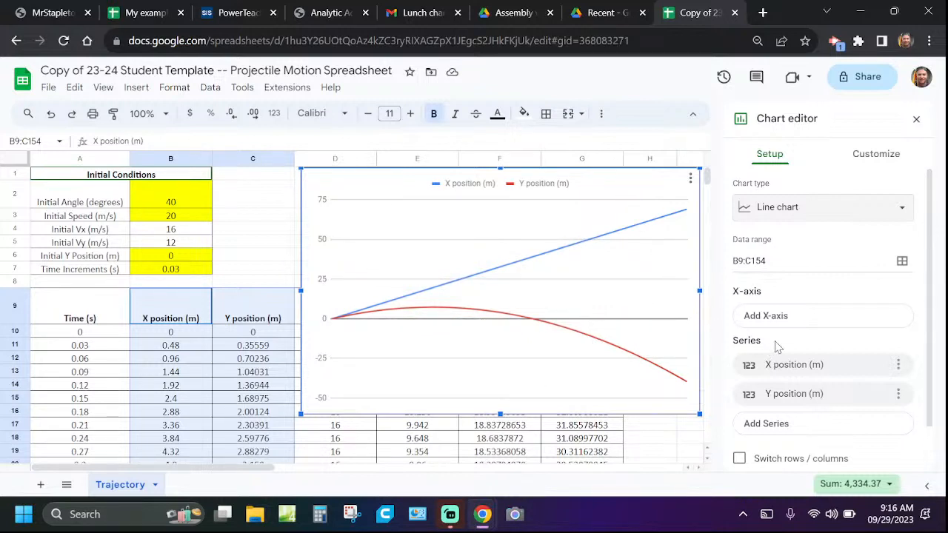
# - Use X position (m) as the chart's X-axis and remove X position (m) from the series
pyautogui.click(822, 326)
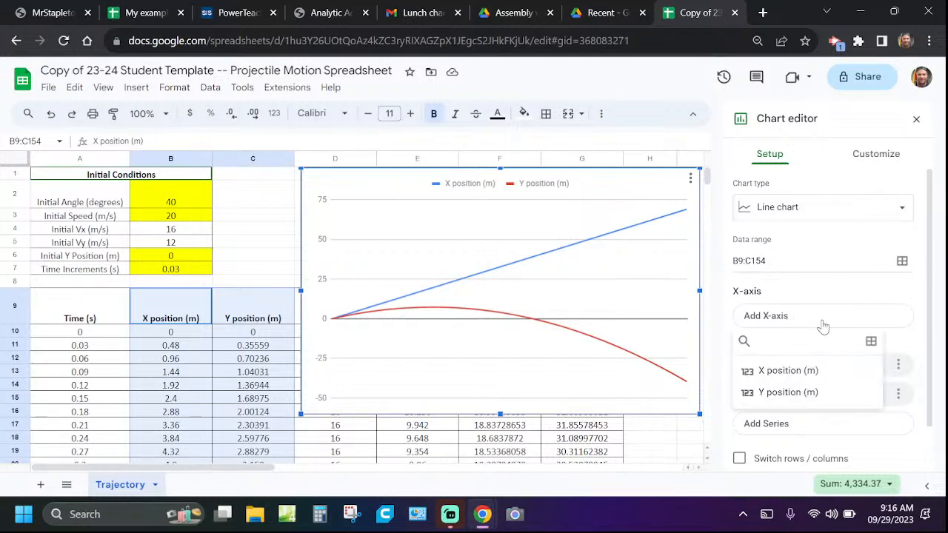
pyautogui.click(784, 371)
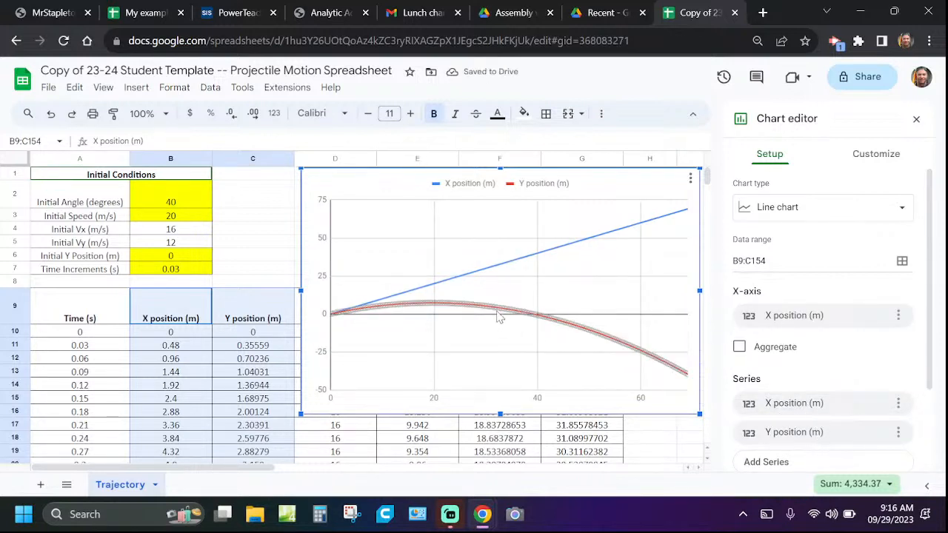
pyautogui.click(898, 405)
pyautogui.click(857, 431)
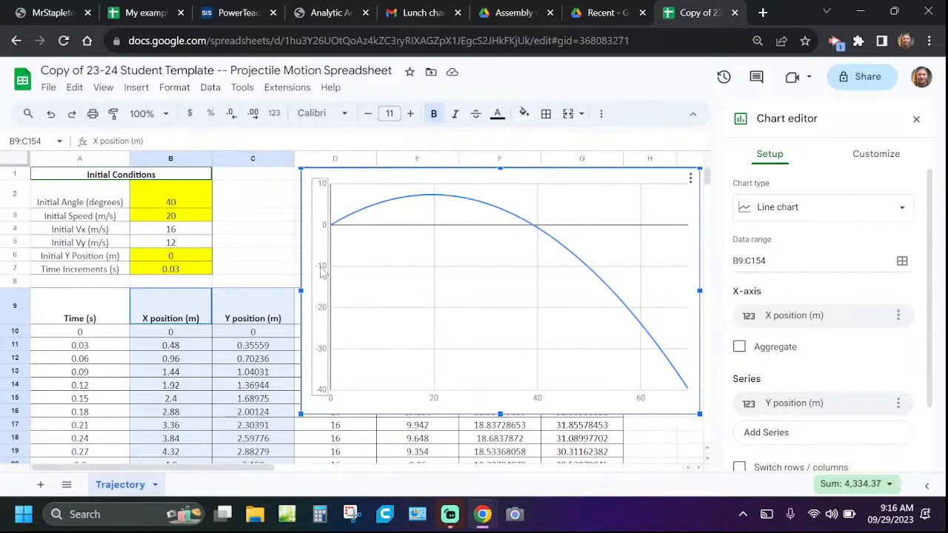
# - Set the minimum of the chart's vertical axis to 0
pyautogui.click(860, 153)
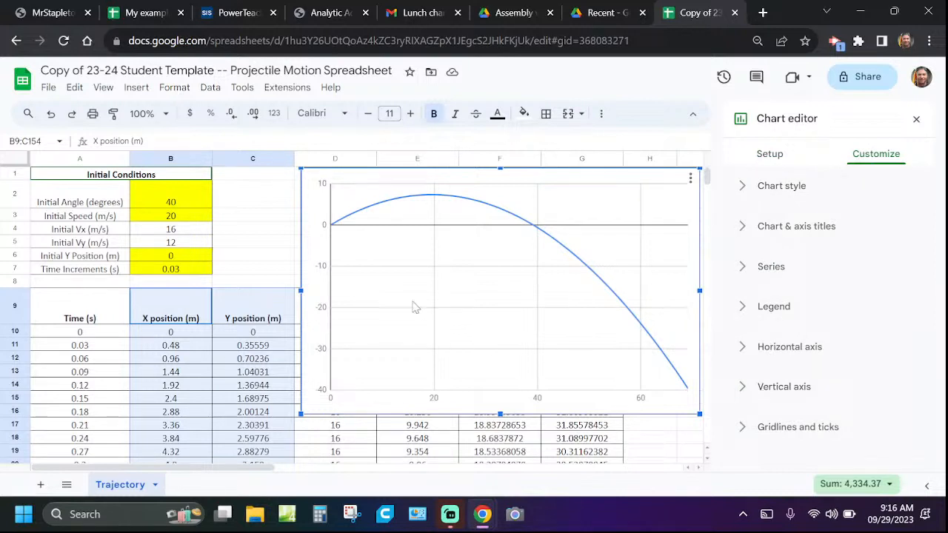
pyautogui.click(772, 386)
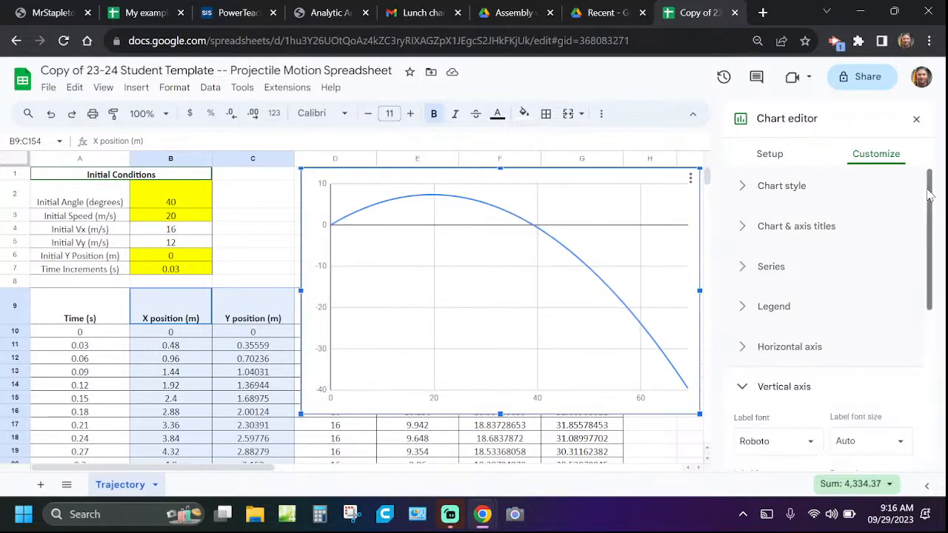
pyautogui.moveTo(931, 195); pyautogui.dragTo(931, 347)
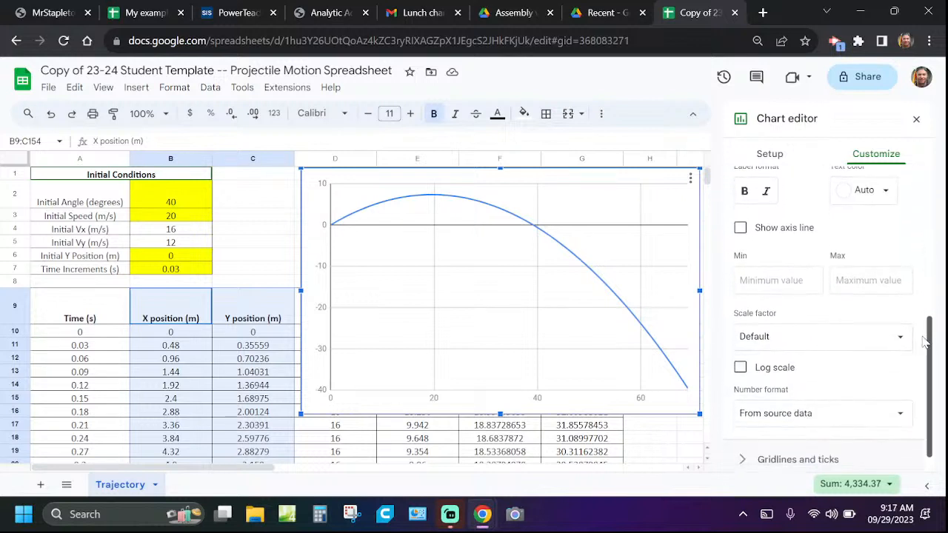
pyautogui.click(766, 276)
pyautogui.write('0')
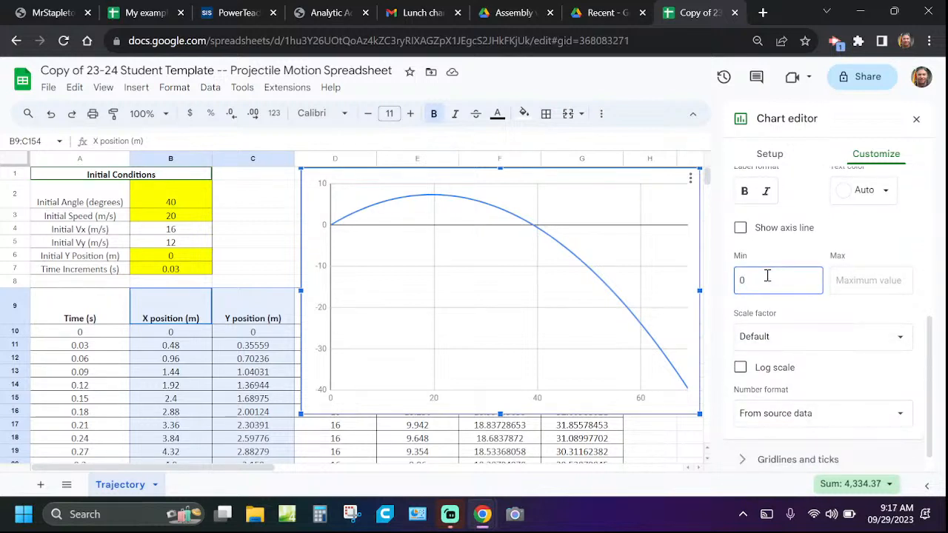
pyautogui.click(786, 256)
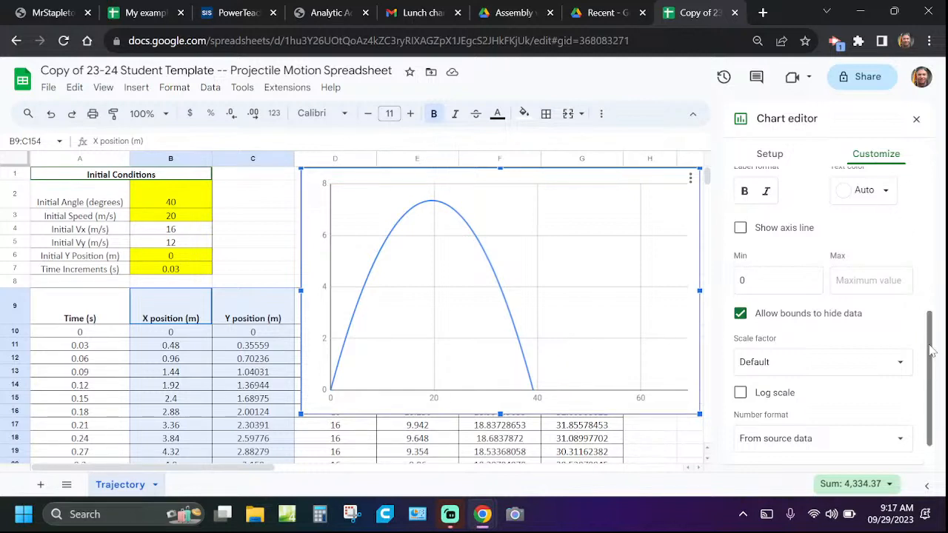
# - Set the chart title to "Y position vs. X position"
pyautogui.moveTo(931, 350); pyautogui.dragTo(932, 194)
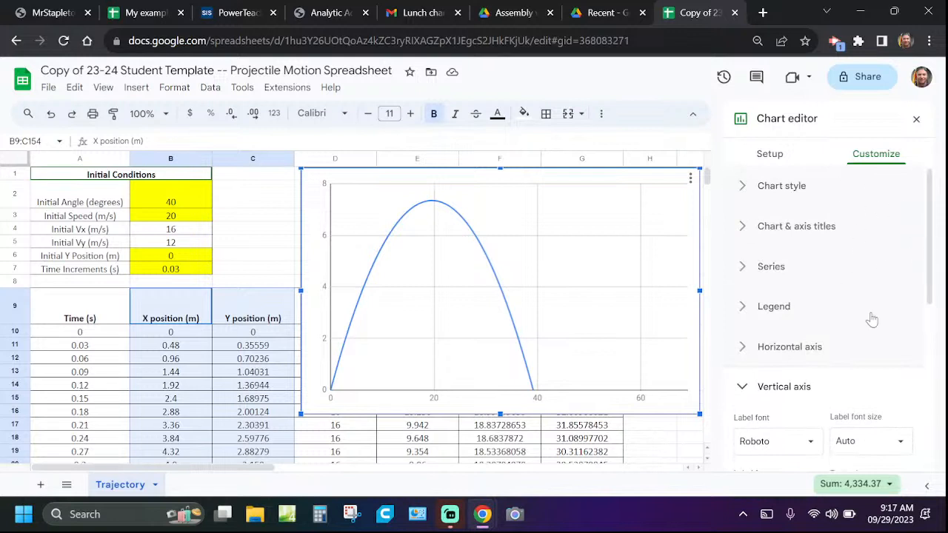
pyautogui.click(749, 232)
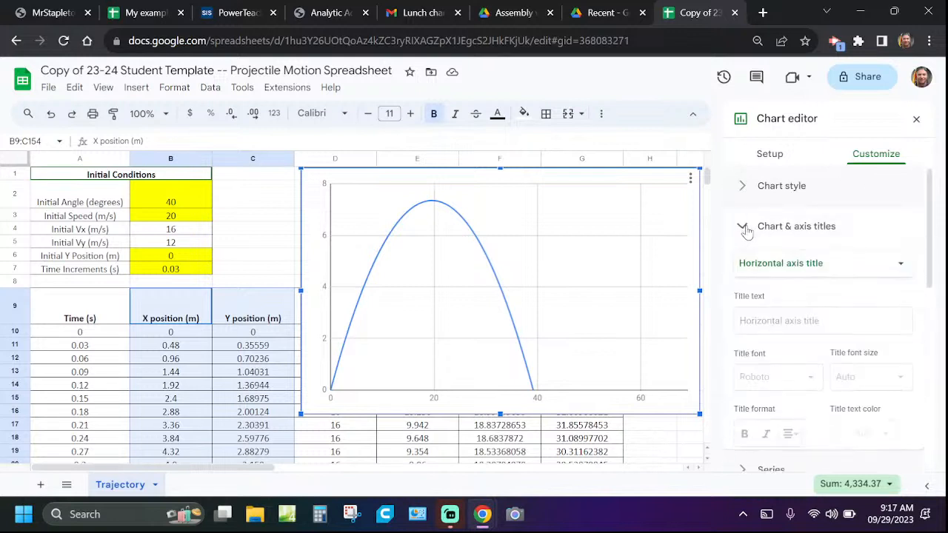
pyautogui.click(802, 265)
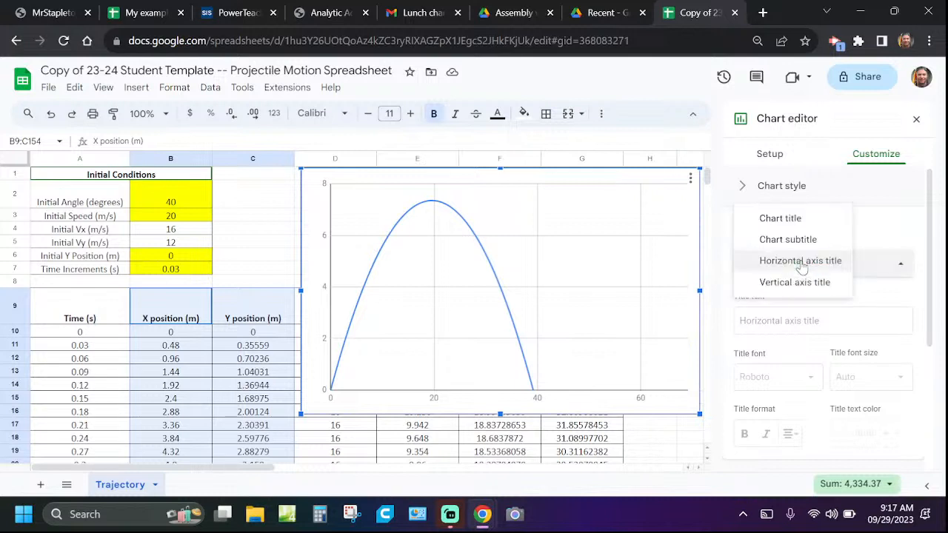
pyautogui.click(789, 279)
pyautogui.click(787, 259)
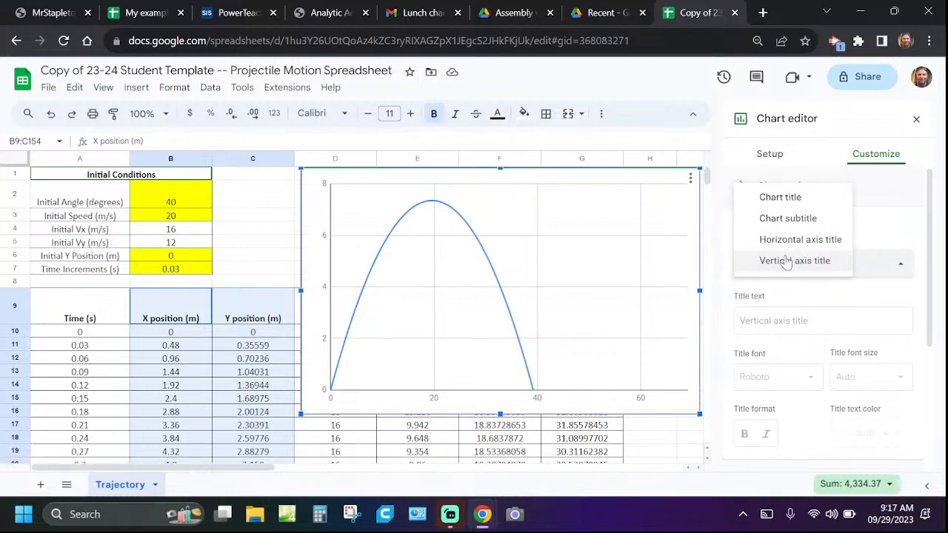
pyautogui.click(779, 203)
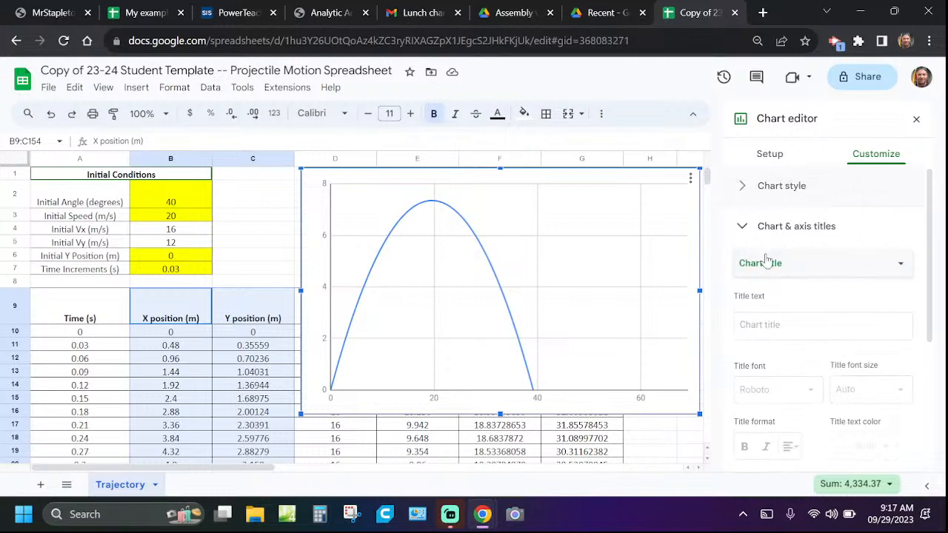
pyautogui.click(775, 324)
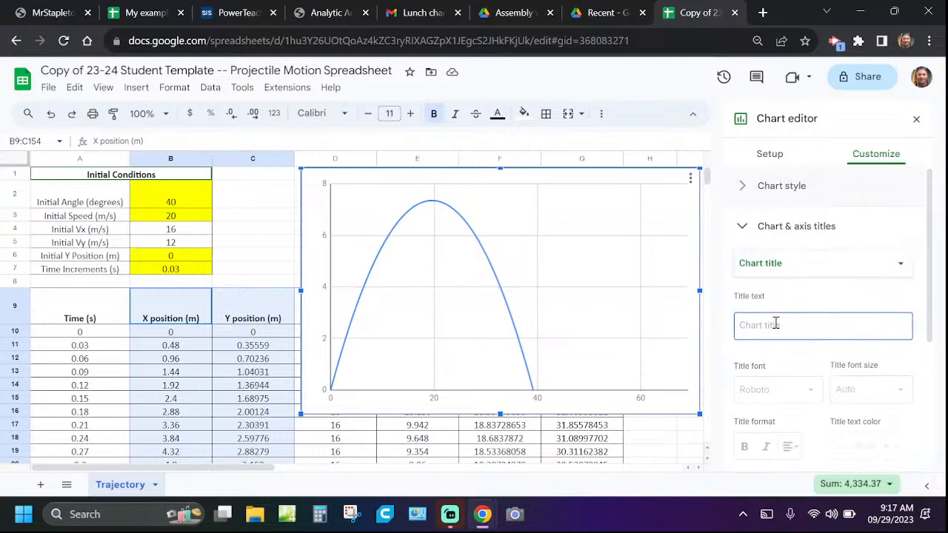
pyautogui.write('Y position vs')
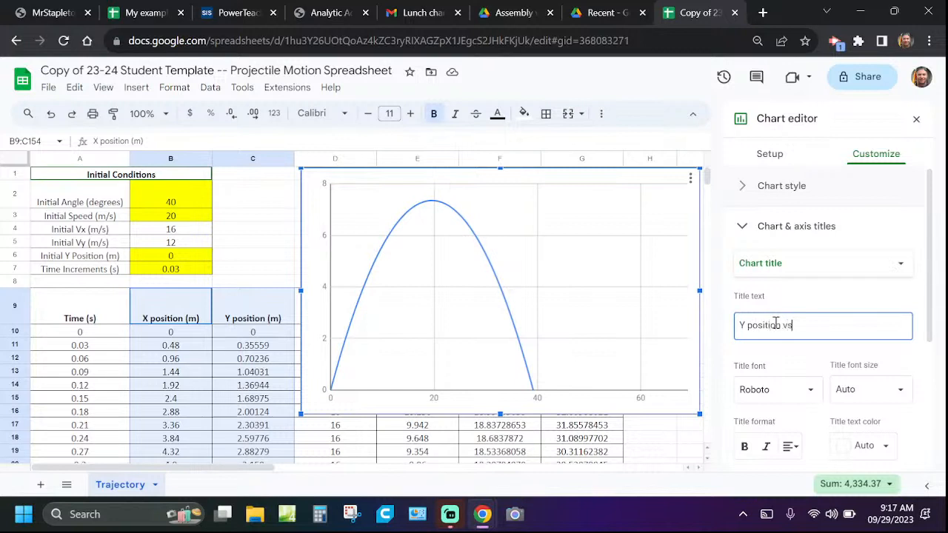
pyautogui.write('. X position')
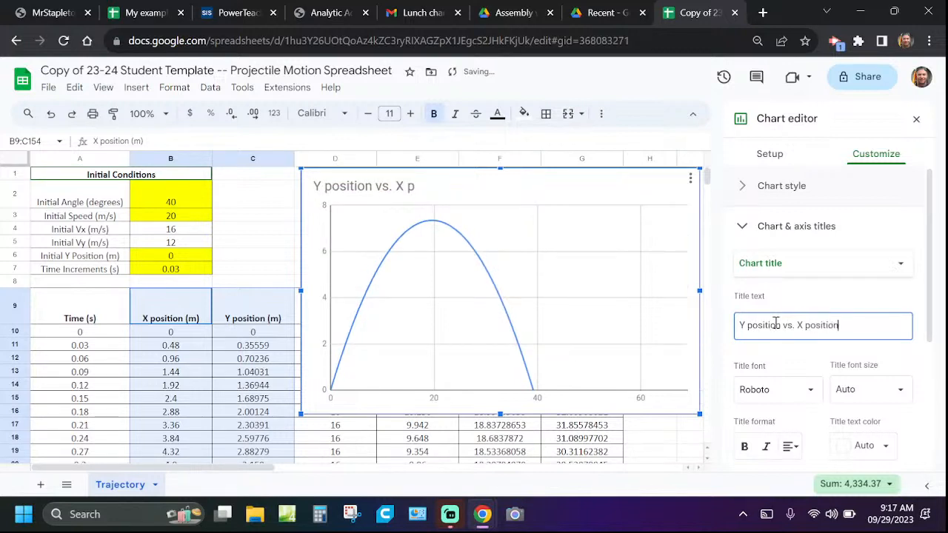
# - Set the chart's horizontal axis title to "X position (m)"
pyautogui.click(827, 271)
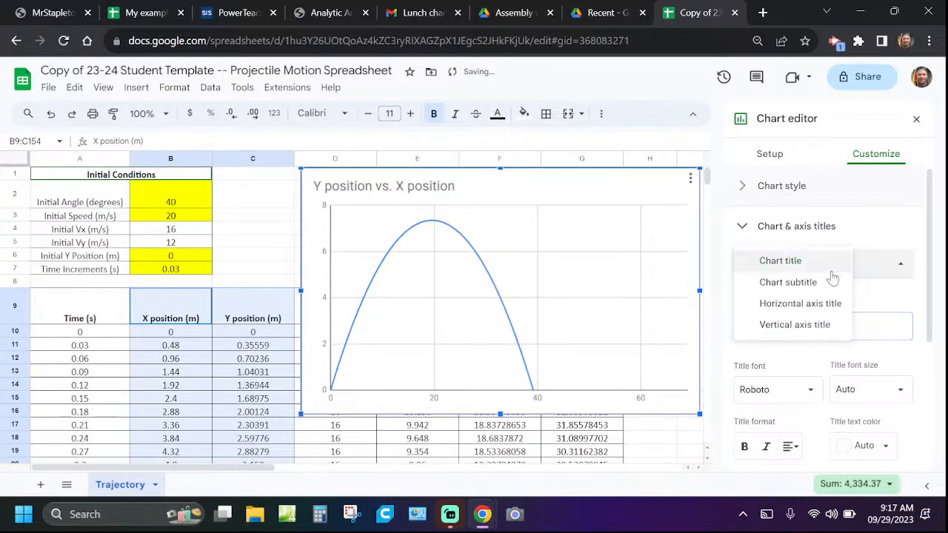
pyautogui.click(787, 311)
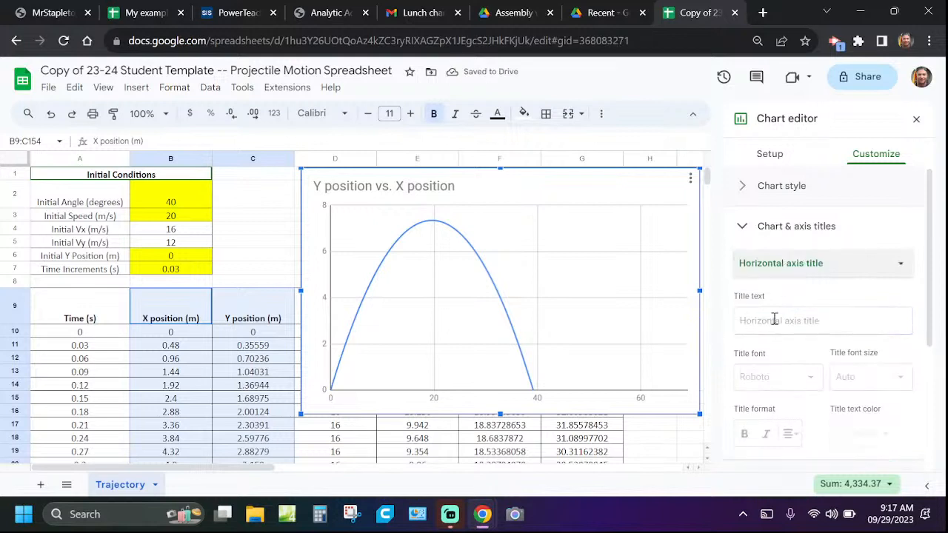
pyautogui.click(771, 321)
pyautogui.write('X')
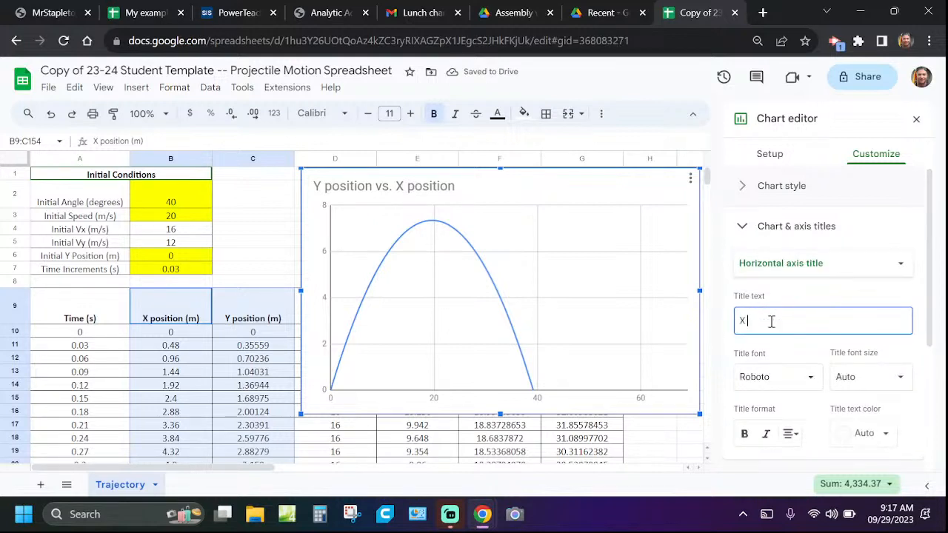
pyautogui.write(' ppo')
pyautogui.write('stion ')
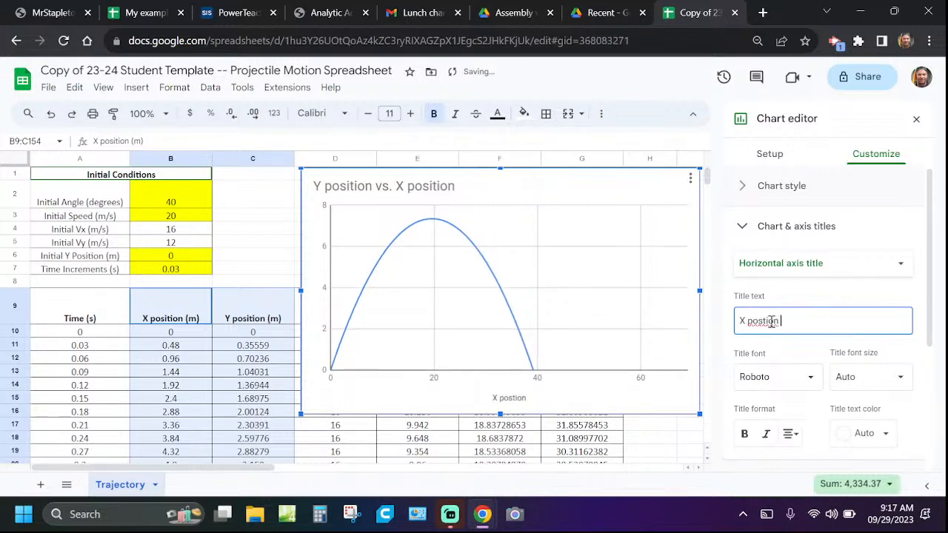
pyautogui.write('(m)')
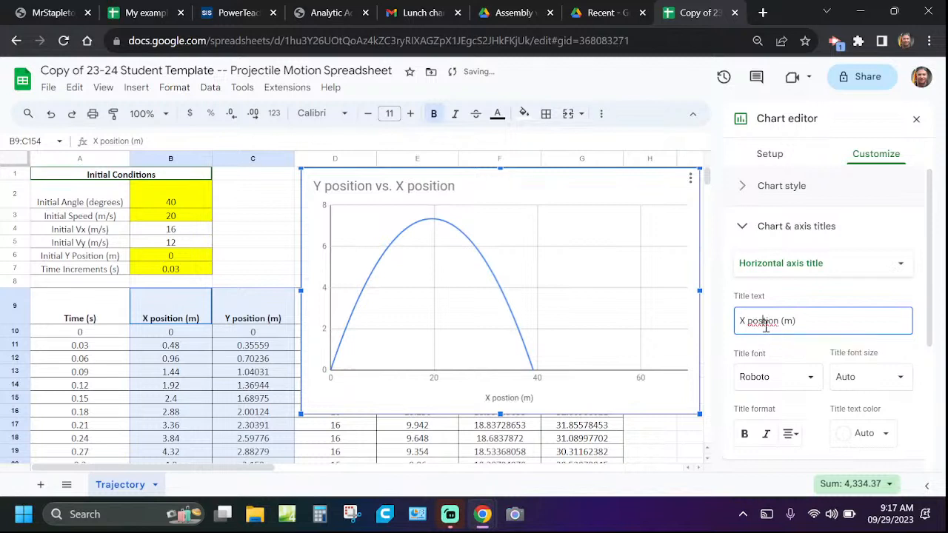
pyautogui.click(763, 321)
pyautogui.write('i')
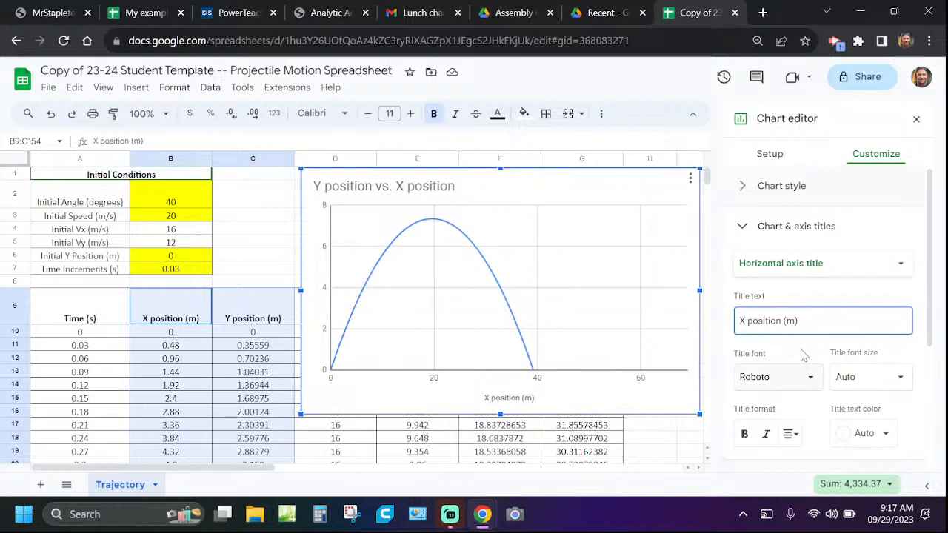
# - Set the chart's vertical axis title to "Y position (m)"
pyautogui.click(873, 265)
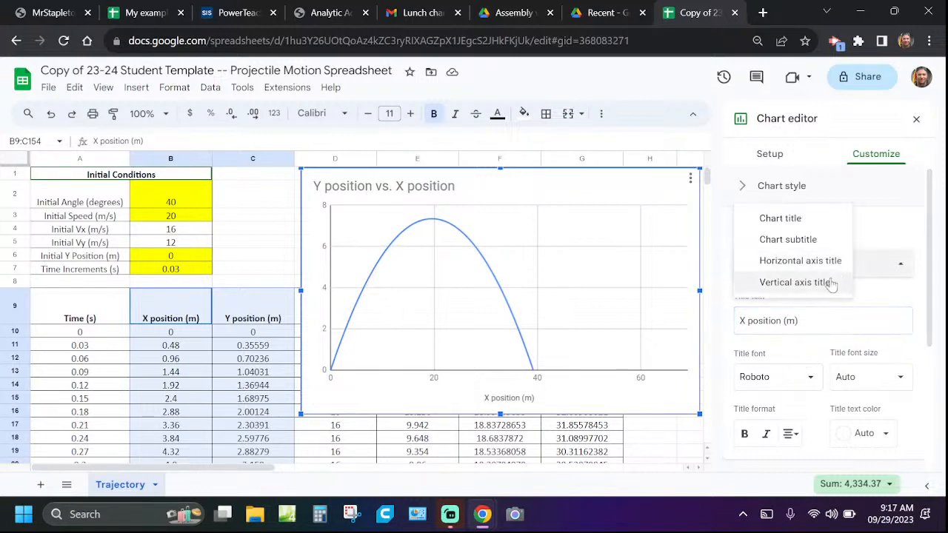
pyautogui.click(771, 284)
pyautogui.click(800, 326)
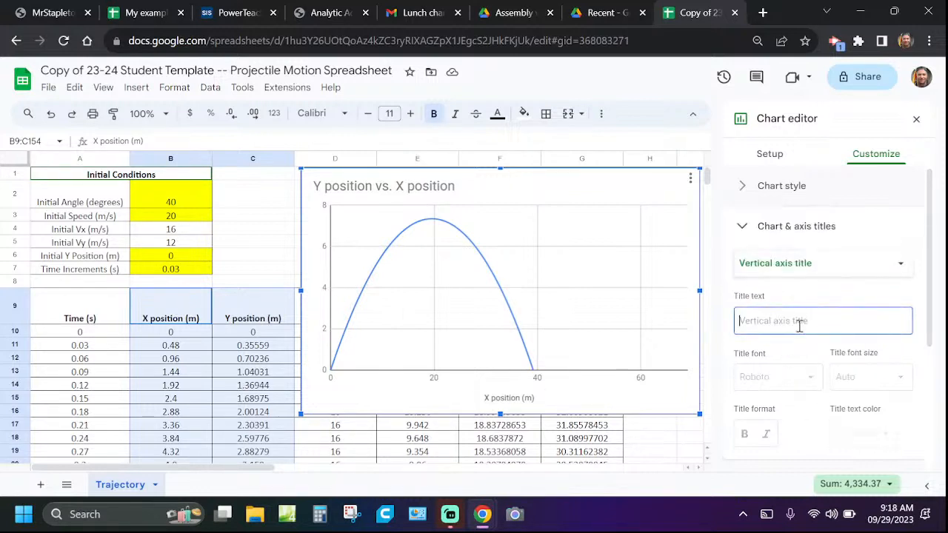
pyautogui.write('Y po')
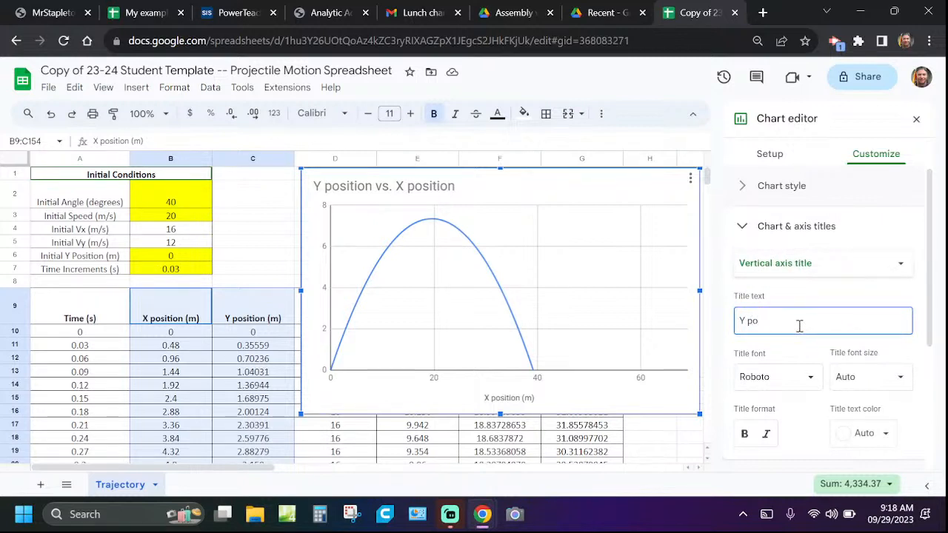
pyautogui.write('s')
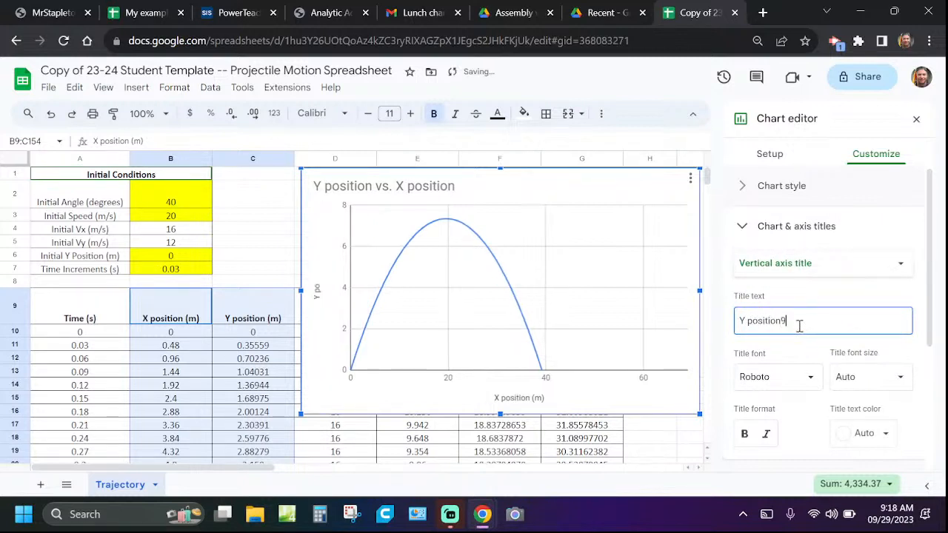
pyautogui.write('ition (m')
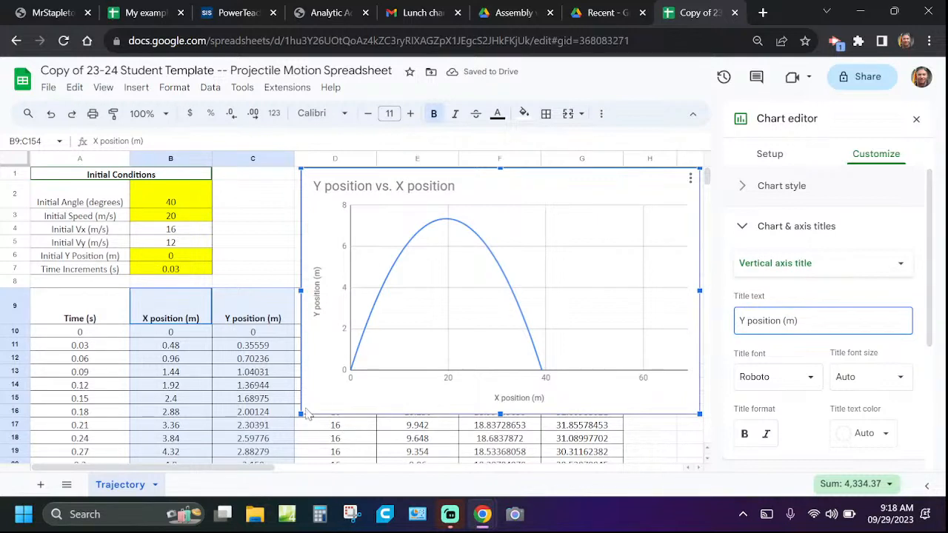
# - Shrink the chart and place it above the data table, over columns D to F beside the initial conditions
pyautogui.moveTo(301, 413); pyautogui.dragTo(461, 315)
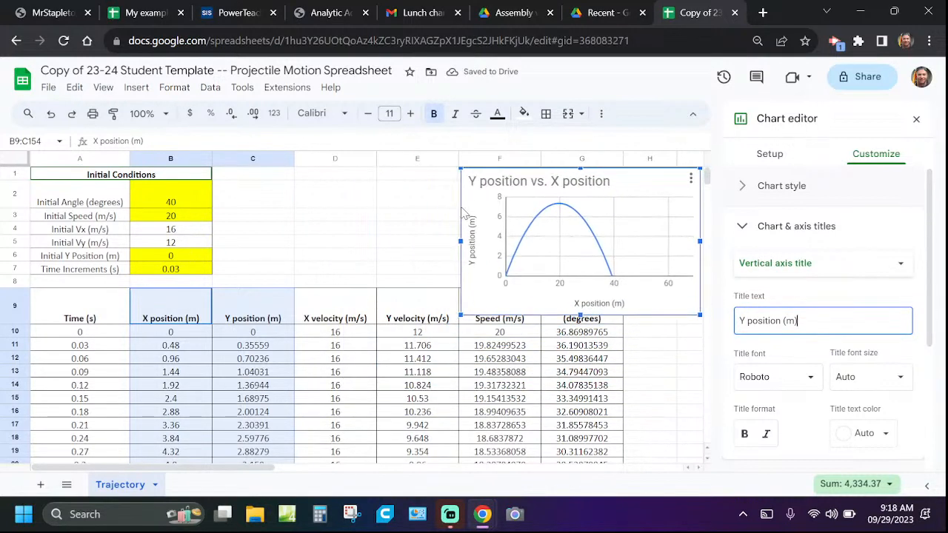
pyautogui.moveTo(608, 185); pyautogui.dragTo(487, 185)
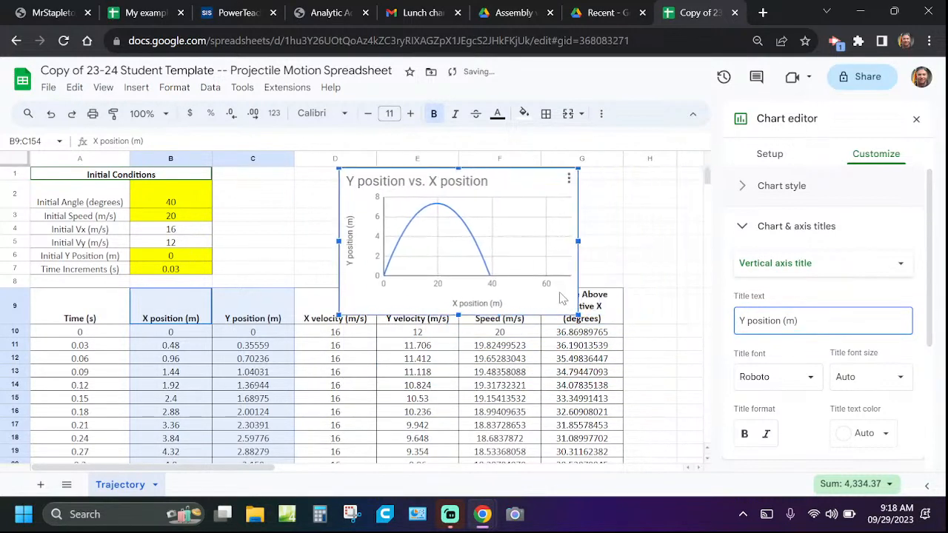
pyautogui.moveTo(578, 314); pyautogui.dragTo(534, 288)
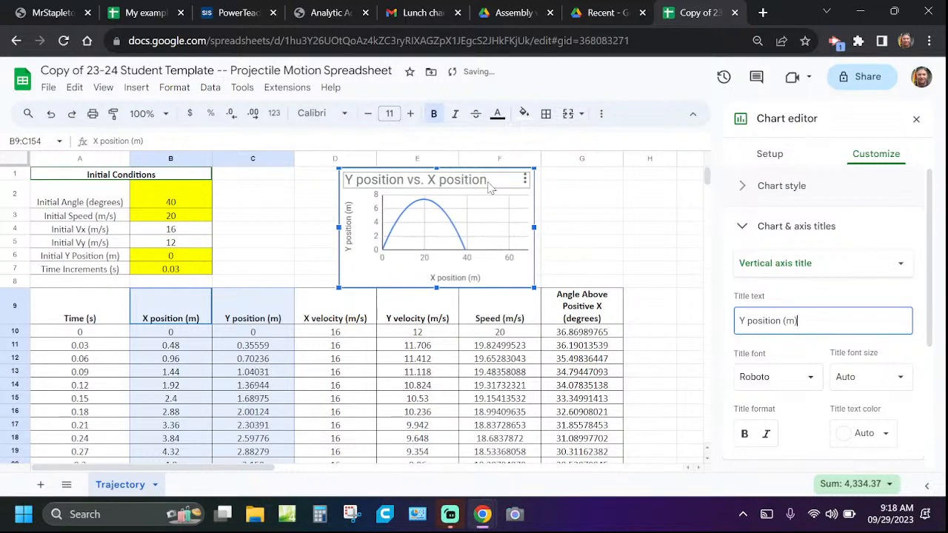
pyautogui.click(318, 254)
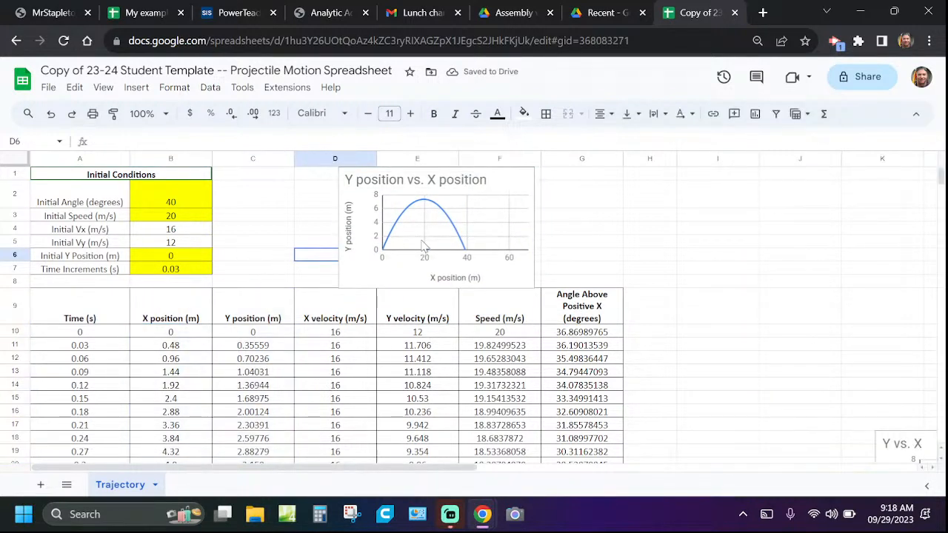
# - Set the Initial Y Position in cell B6 to 10 m
pyautogui.click(171, 259)
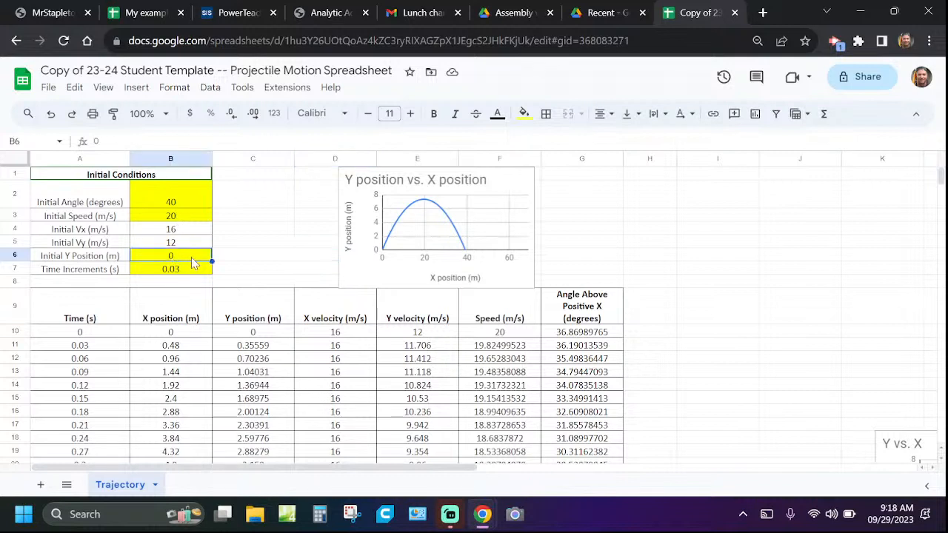
pyautogui.write('10')
pyautogui.press('Return')
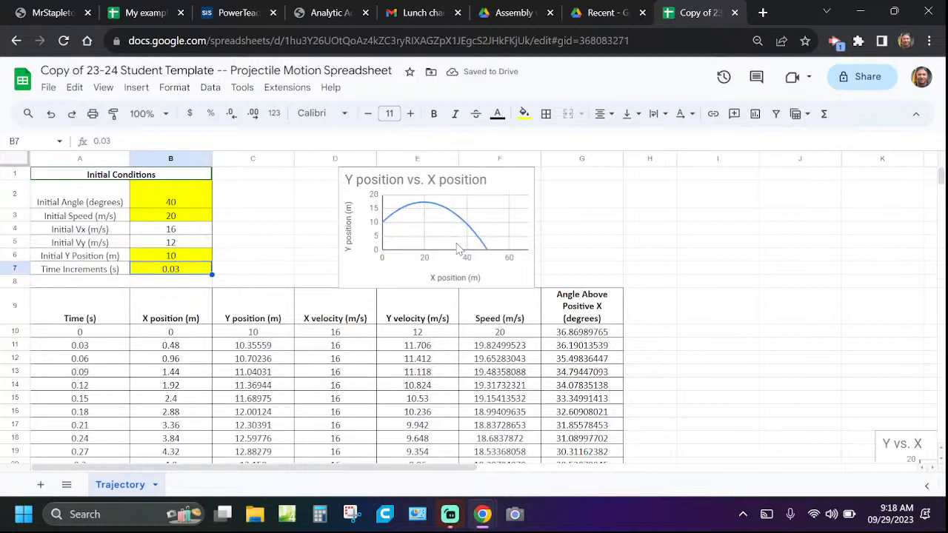
# - Duplicate the Y position vs. X position chart, move the copy to its own sheet, and return to the Trajectory sheet
pyautogui.click(490, 185)
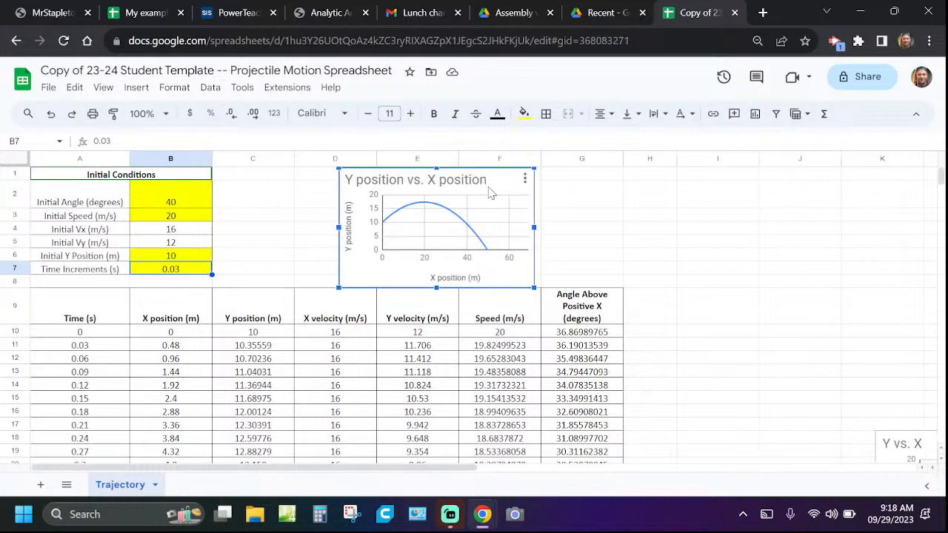
pyautogui.press('Escape')
pyautogui.hotkey('ctrl', 'v')
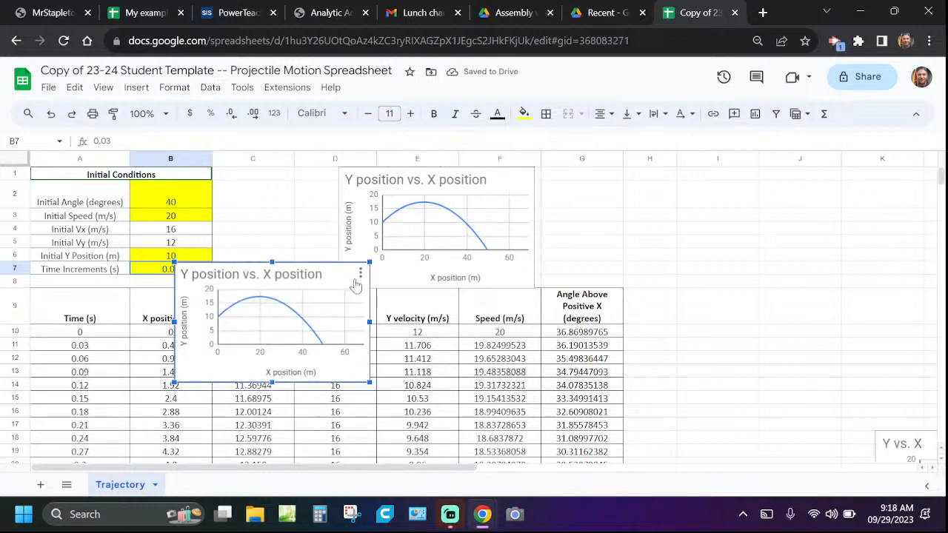
pyautogui.click(361, 274)
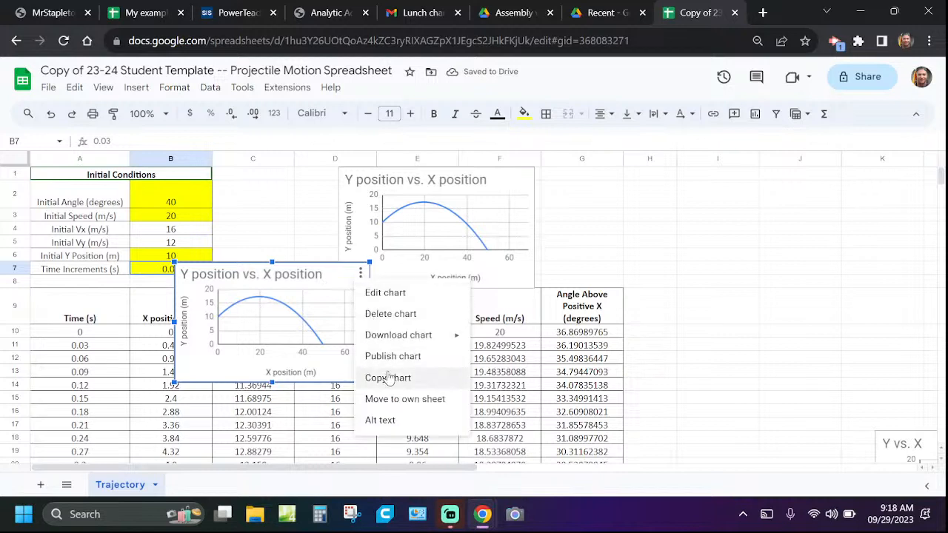
pyautogui.click(393, 400)
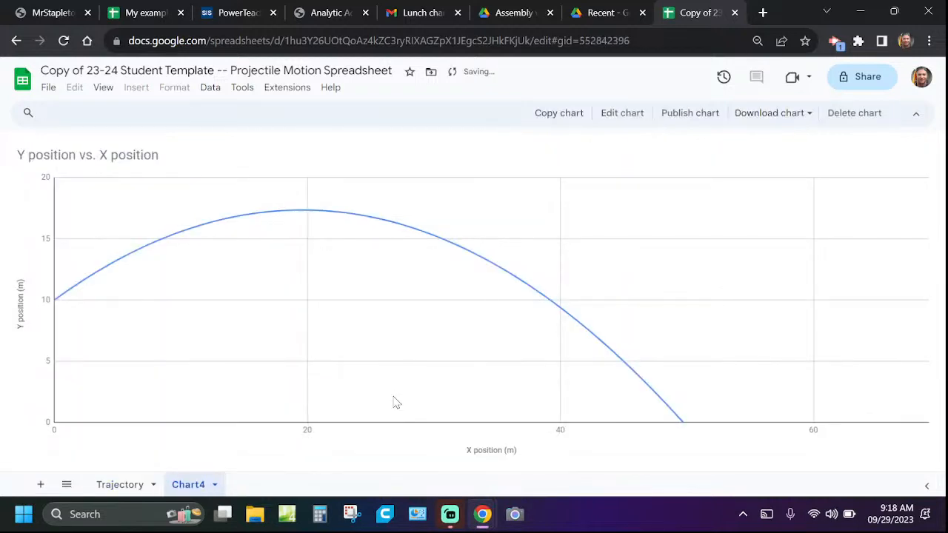
pyautogui.click(122, 485)
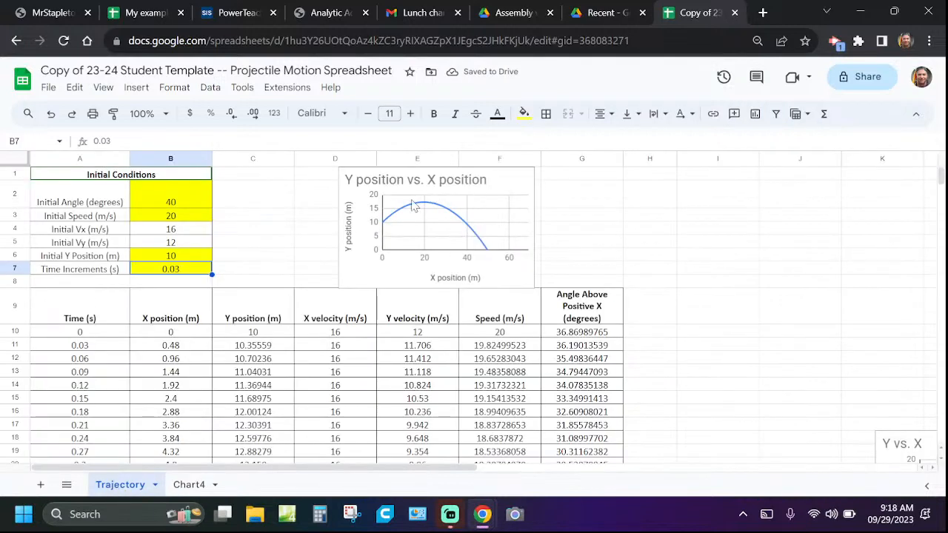
# - On the Chart4 sheet, set the horizontal axis gridlines to a major step of 5 and a minor step of 1
pyautogui.click(187, 485)
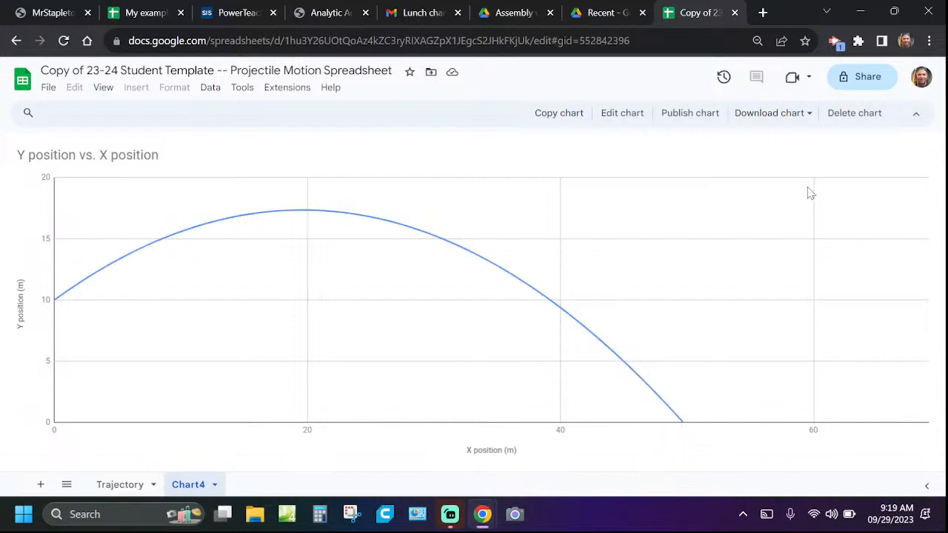
pyautogui.click(623, 122)
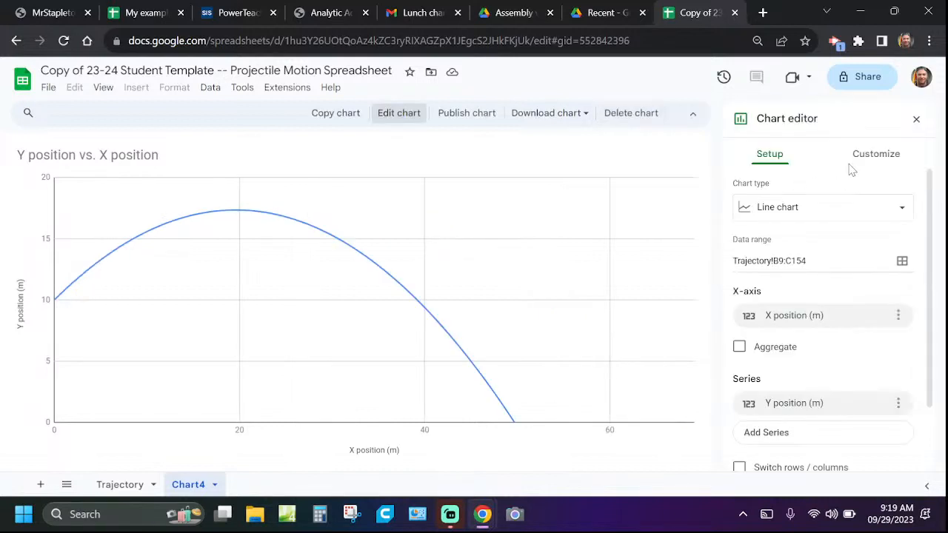
pyautogui.click(876, 157)
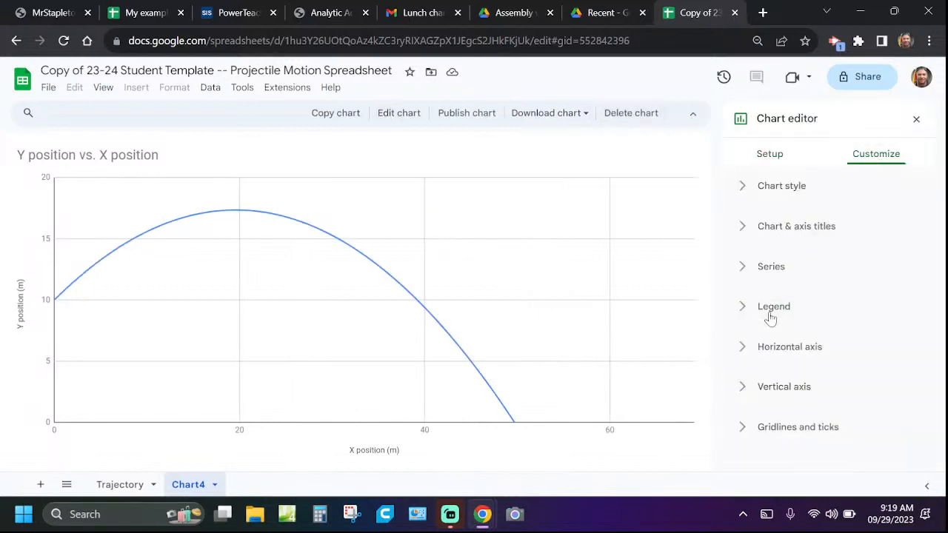
pyautogui.click(748, 427)
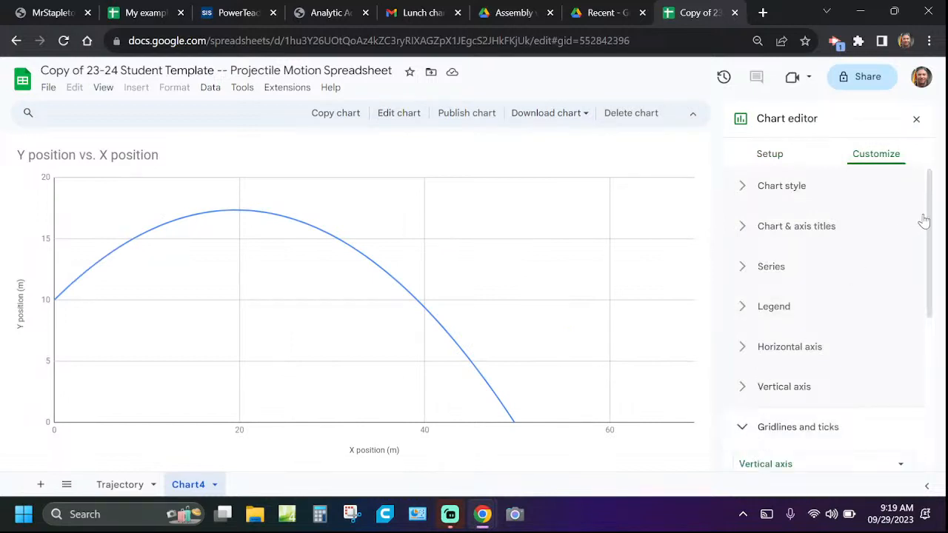
pyautogui.moveTo(928, 216); pyautogui.dragTo(929, 338)
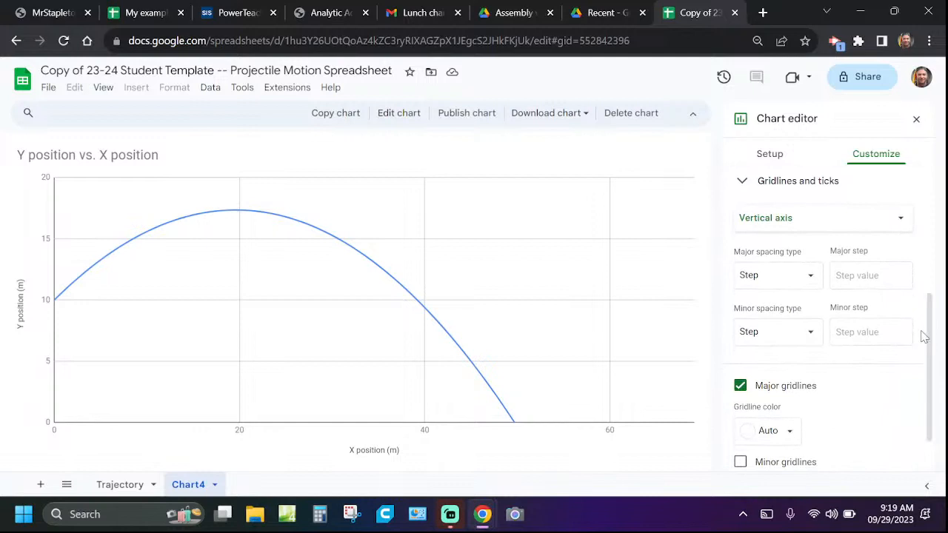
pyautogui.click(859, 220)
pyautogui.click(788, 196)
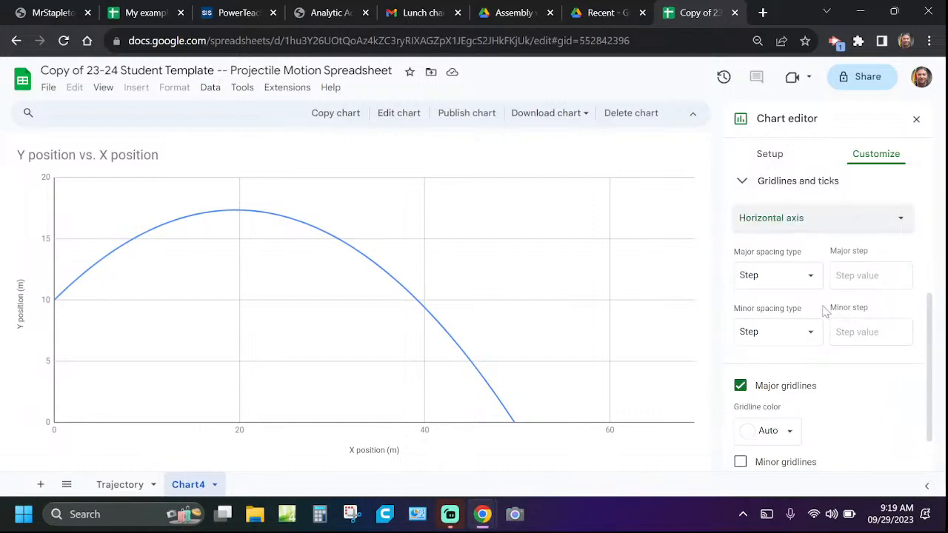
pyautogui.scroll(-1, 932, 323)
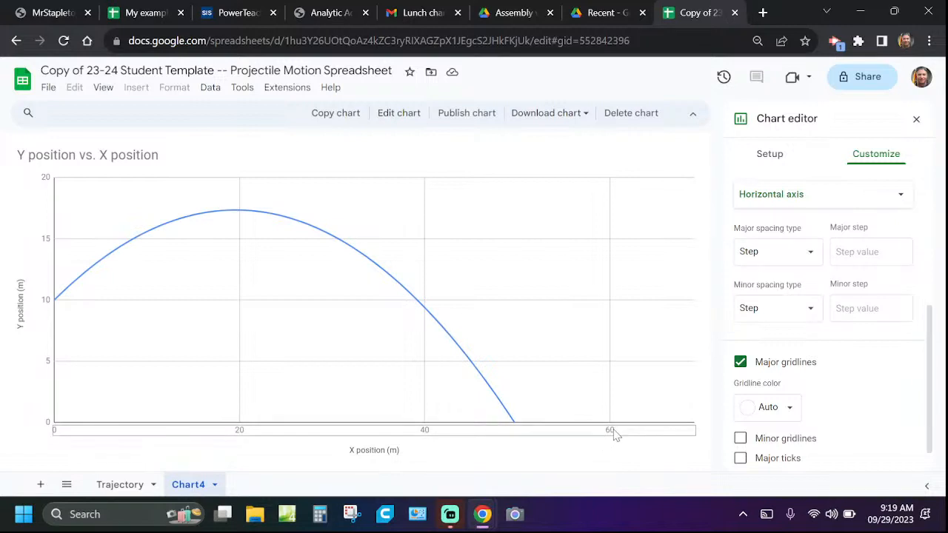
pyautogui.click(811, 252)
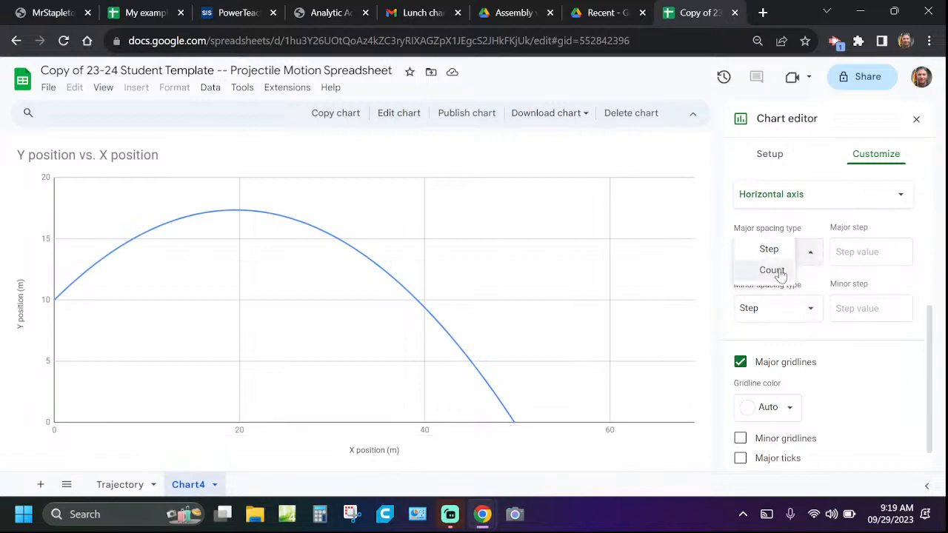
pyautogui.click(770, 248)
pyautogui.click(864, 255)
pyautogui.write('1')
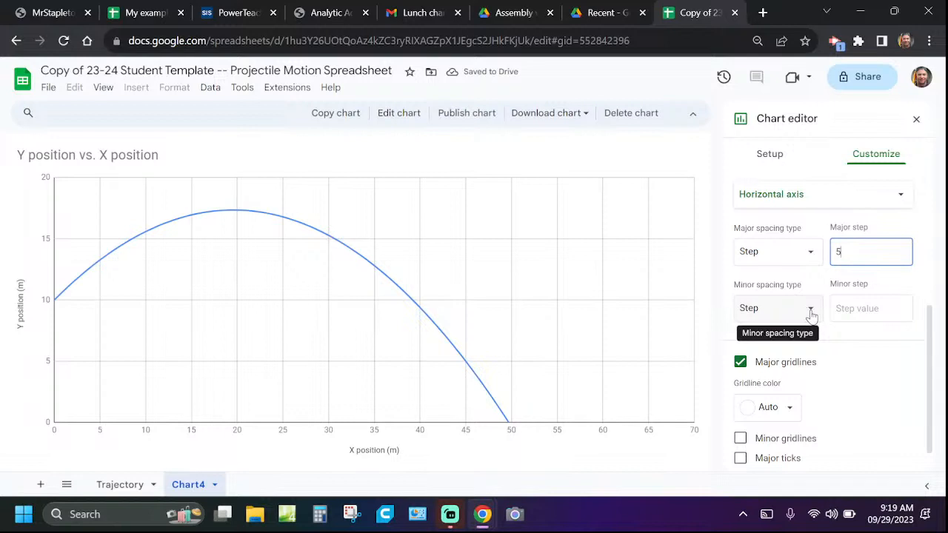
pyautogui.click(884, 311)
pyautogui.write('1')
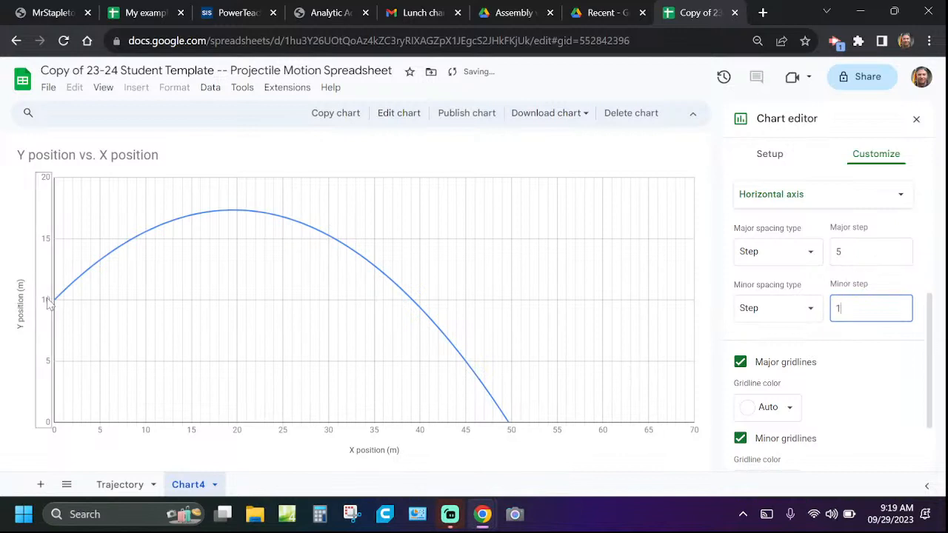
# - Set the minor gridline step of Chart4's vertical axis to 1, and return to the Trajectory sheet
pyautogui.click(857, 198)
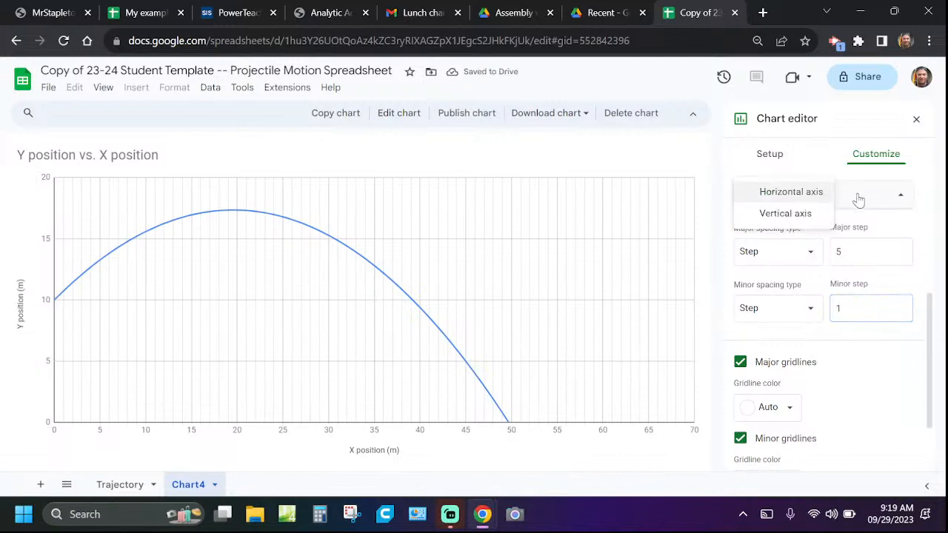
pyautogui.click(790, 213)
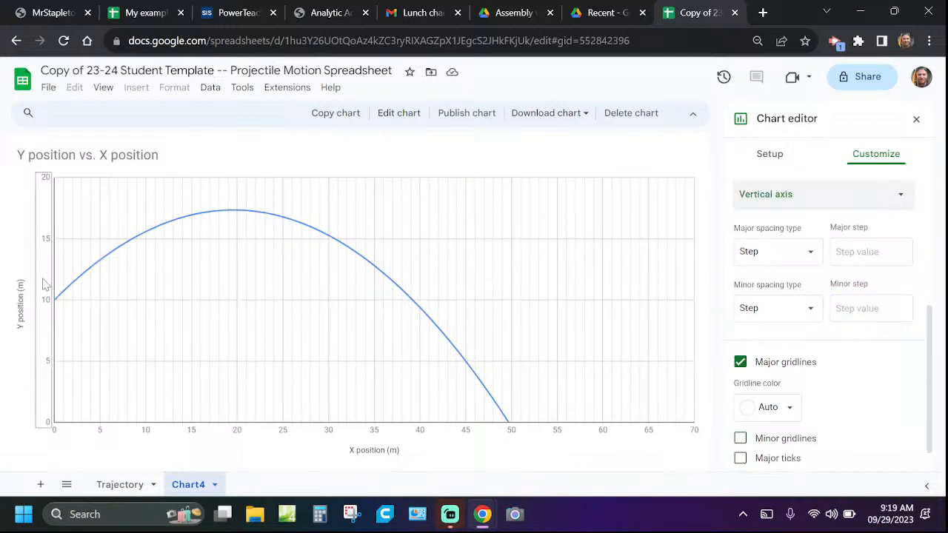
pyautogui.click(858, 311)
pyautogui.write('1')
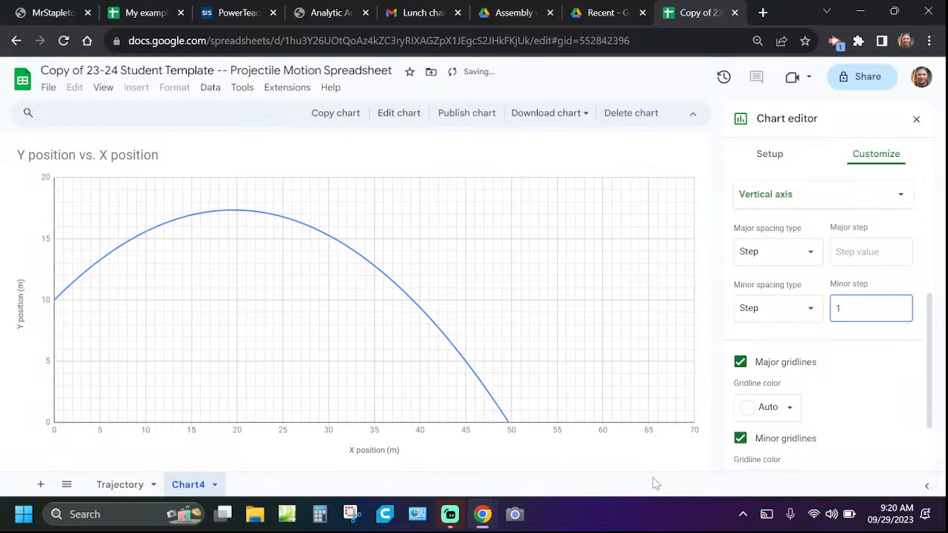
pyautogui.click(916, 118)
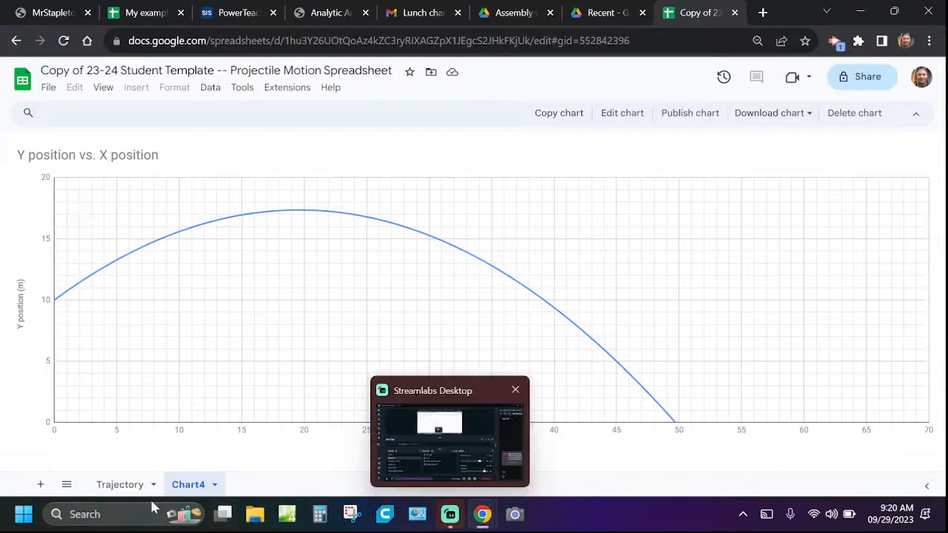
pyautogui.click(120, 484)
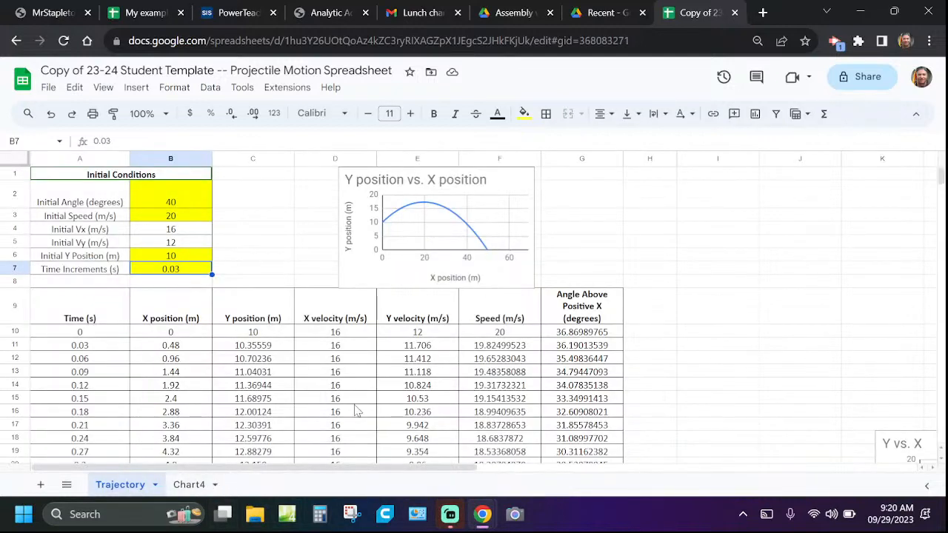